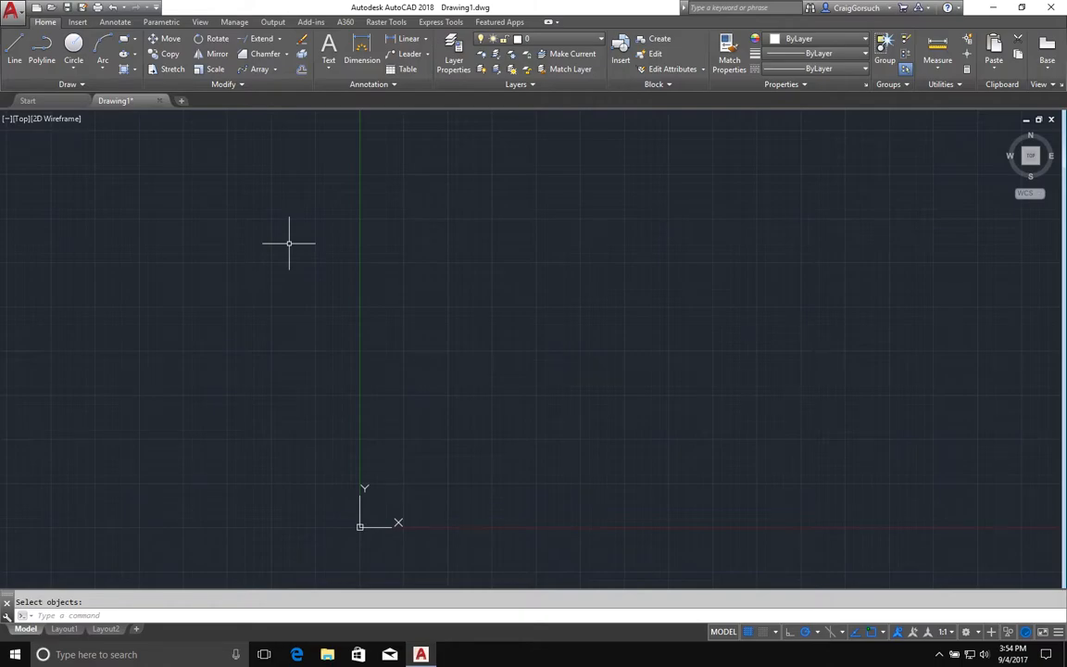
# Draw a 120-unit vertical line straight down, starting near the upper end of the Y axis.
pyautogui.write('l')
pyautogui.press('Return')
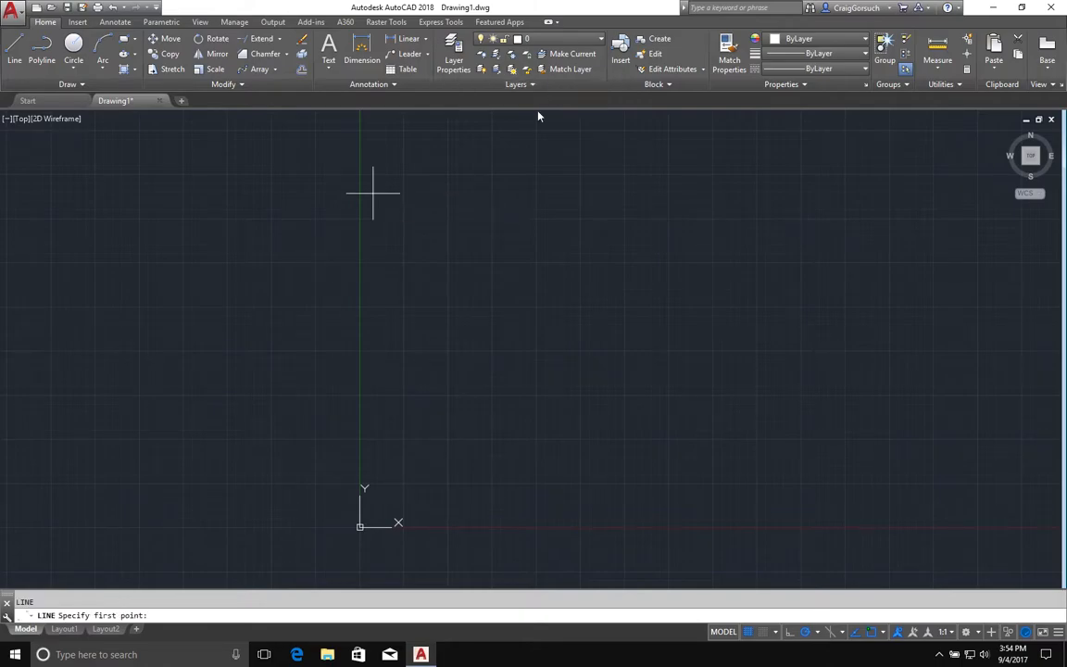
pyautogui.click(395, 141)
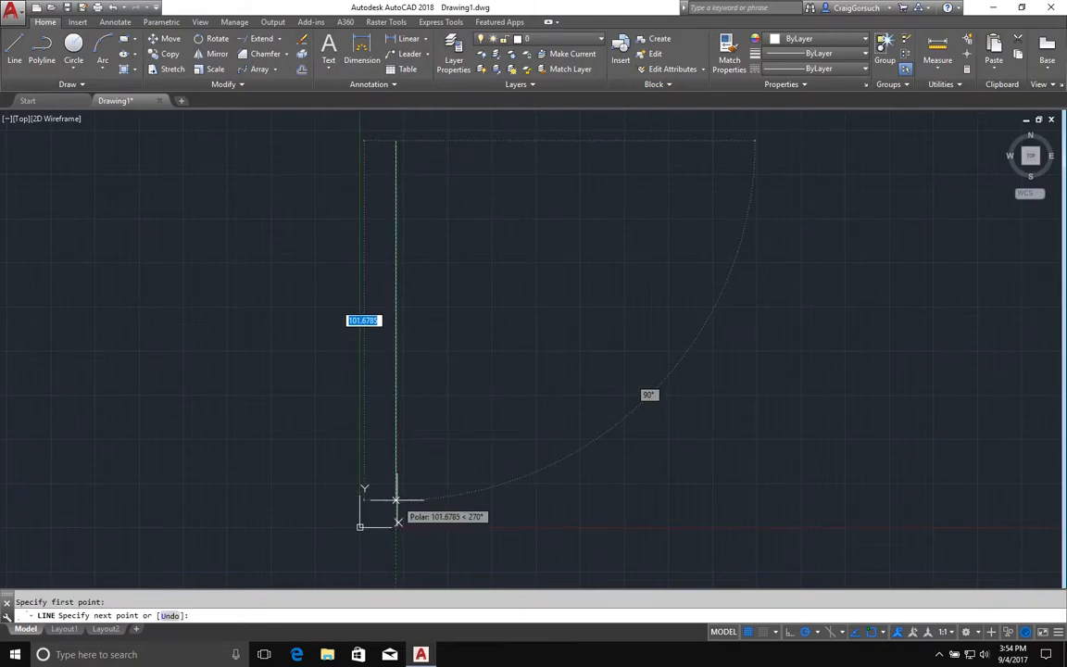
pyautogui.write('120')
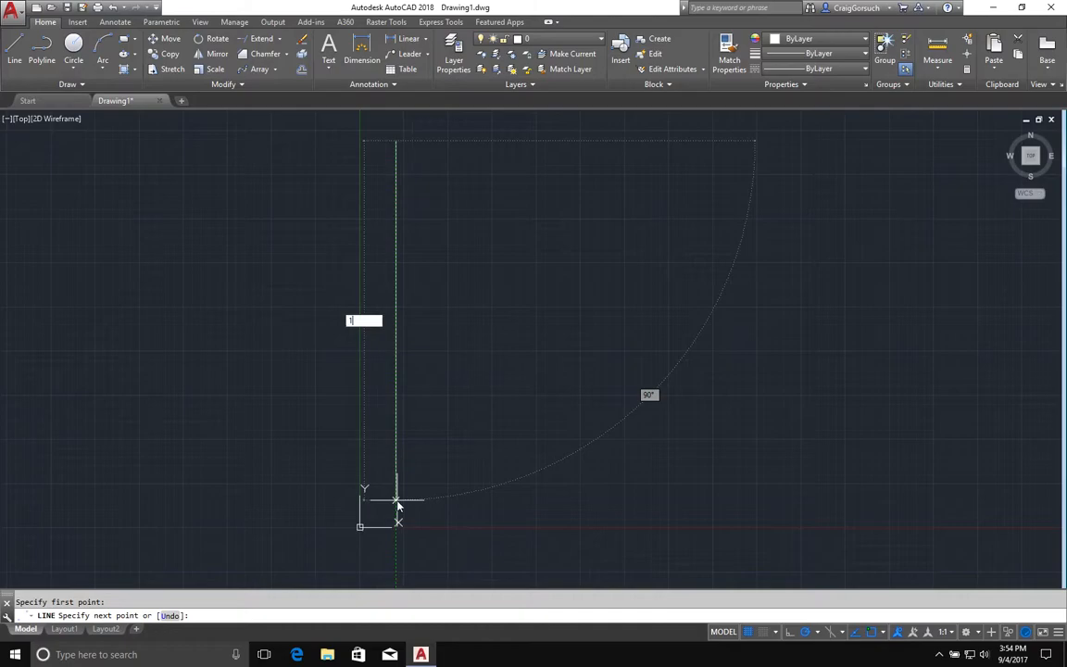
pyautogui.press('Return')
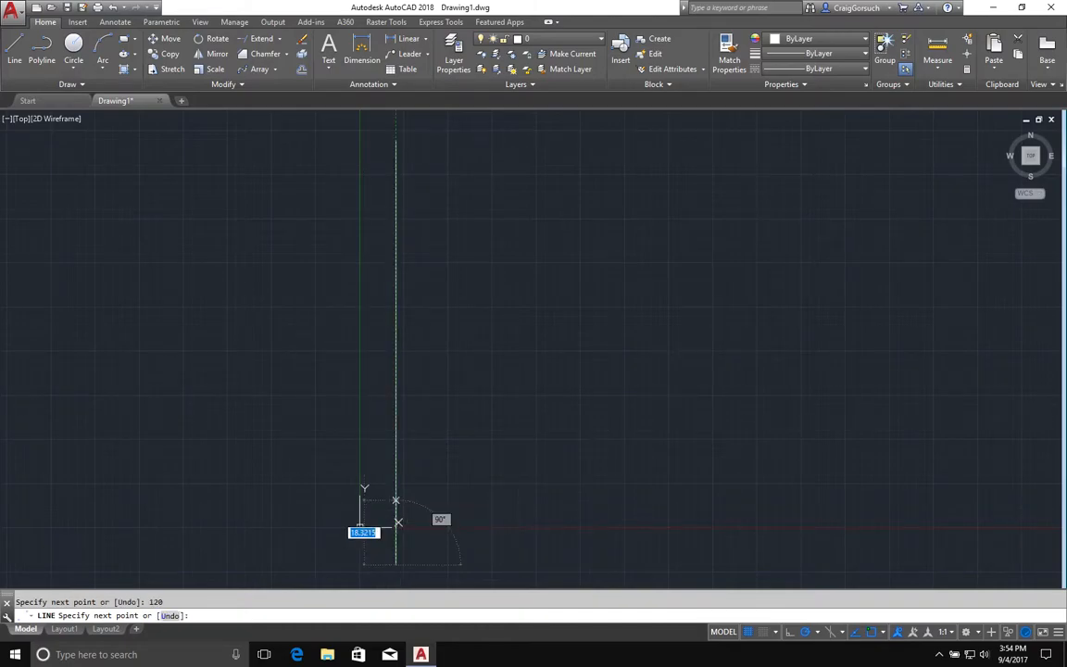
pyautogui.press('Return')
# Draw a 120-unit horizontal line to the right from the lower end of the vertical line.
pyautogui.press('Return')
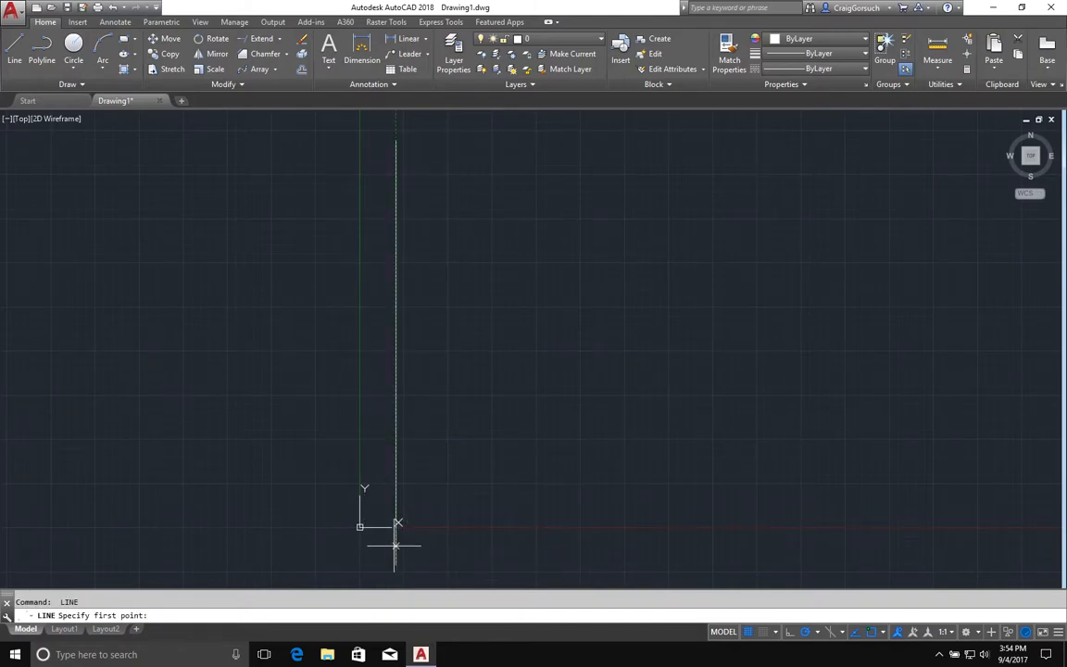
pyautogui.click(395, 561)
pyautogui.write('120')
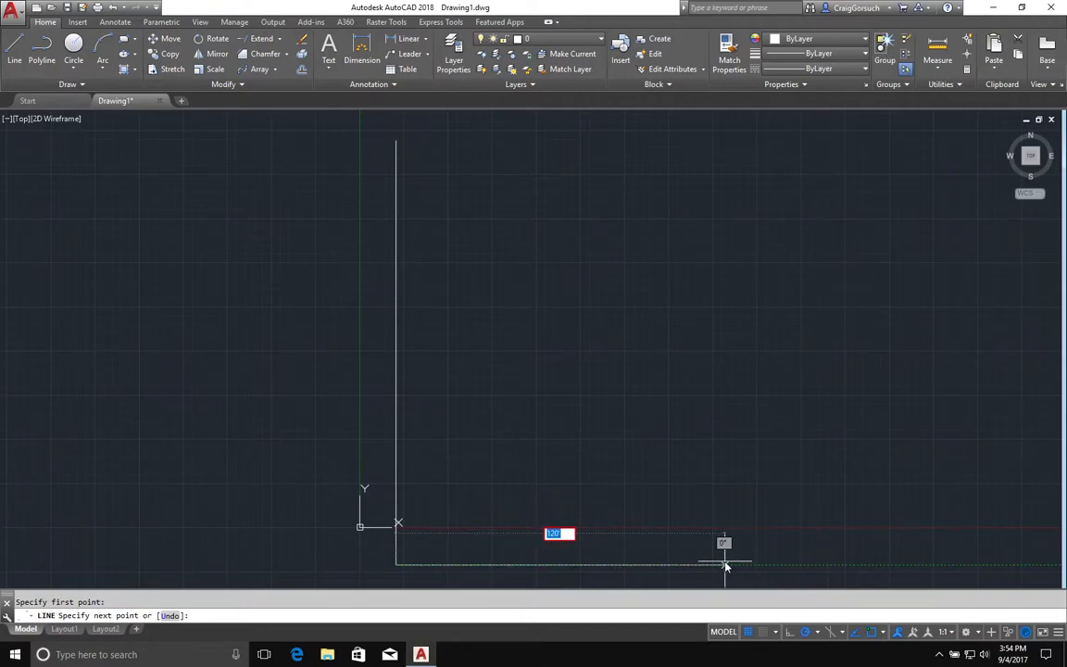
pyautogui.press('Return')
pyautogui.moveTo(698, 418); pyautogui.dragTo(620, 421, button='middle')
pyautogui.press('Return')
pyautogui.press('Escape')
pyautogui.moveTo(764, 398); pyautogui.dragTo(729, 393, button='middle')
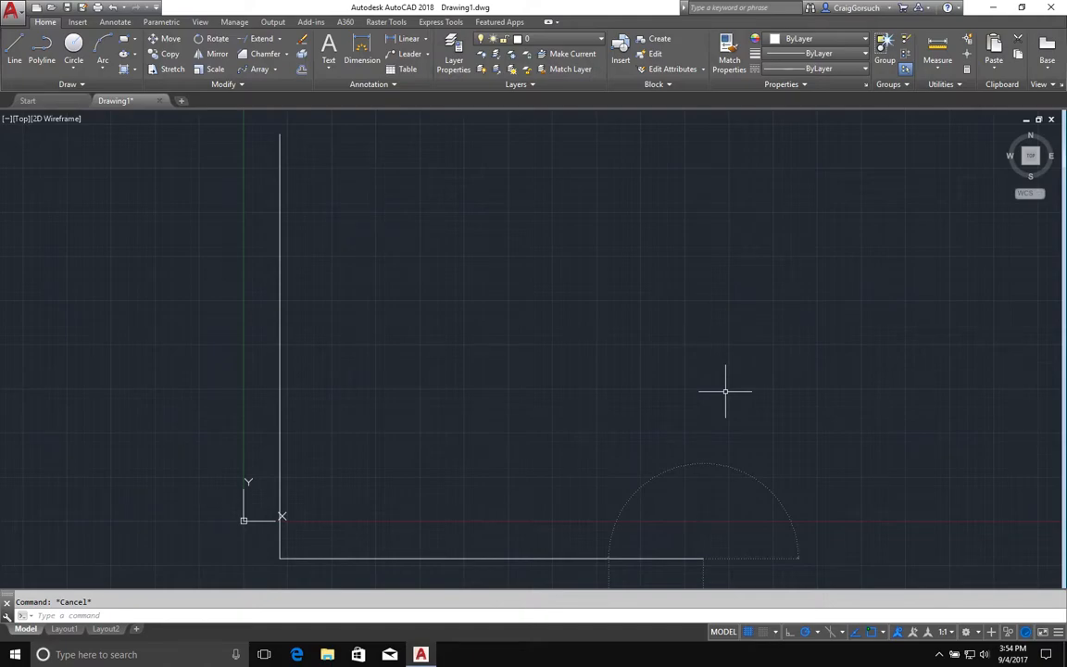
# Copy the vertical line from its lower endpoint to the right end of the horizontal line.
pyautogui.write('co')
pyautogui.press('Return')
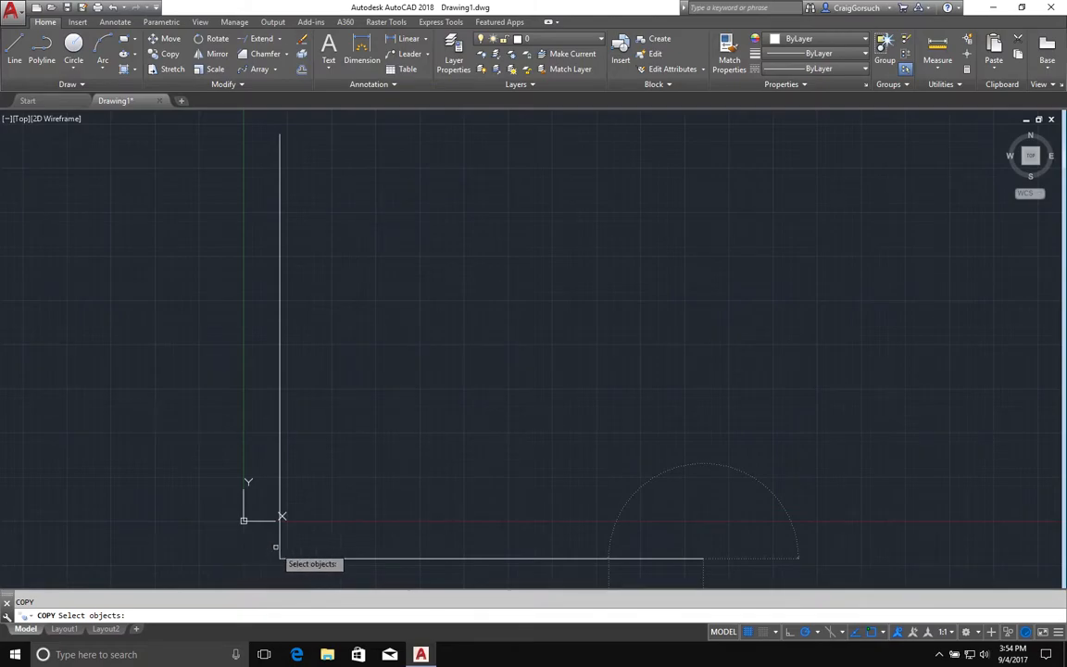
pyautogui.click(281, 549)
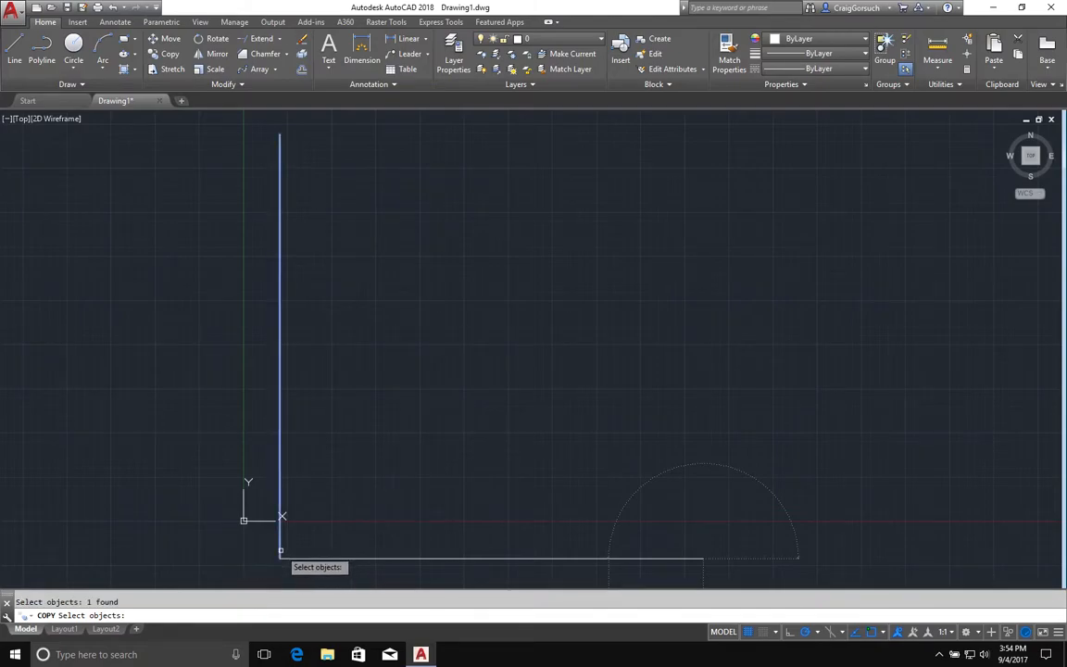
pyautogui.press('Return')
pyautogui.click(280, 556)
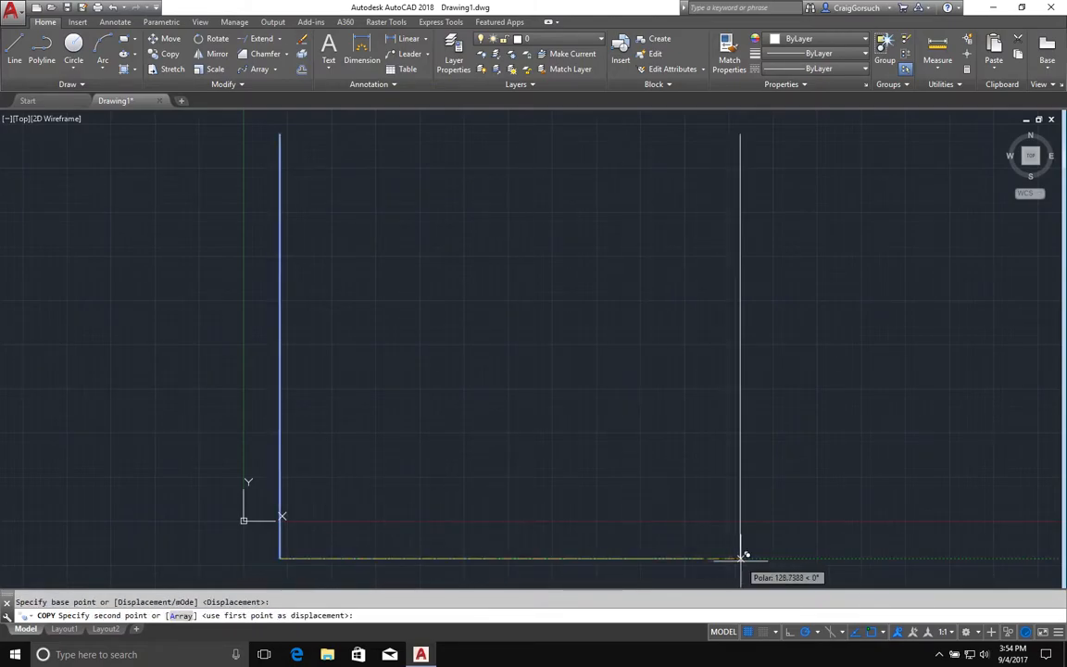
pyautogui.click(703, 556)
pyautogui.press('Return')
# Copy the bottom horizontal line from its right end to the upper end of the right vertical line, closing the square.
pyautogui.press('Return')
pyautogui.click(702, 558)
pyautogui.press('Return')
pyautogui.click(703, 557)
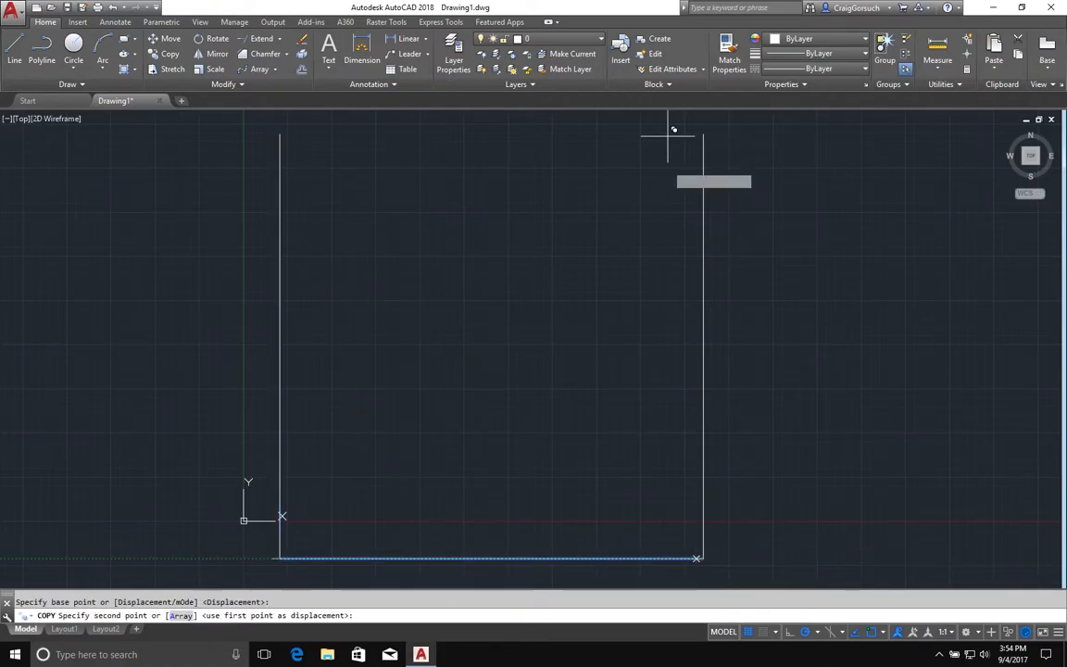
pyautogui.click(703, 134)
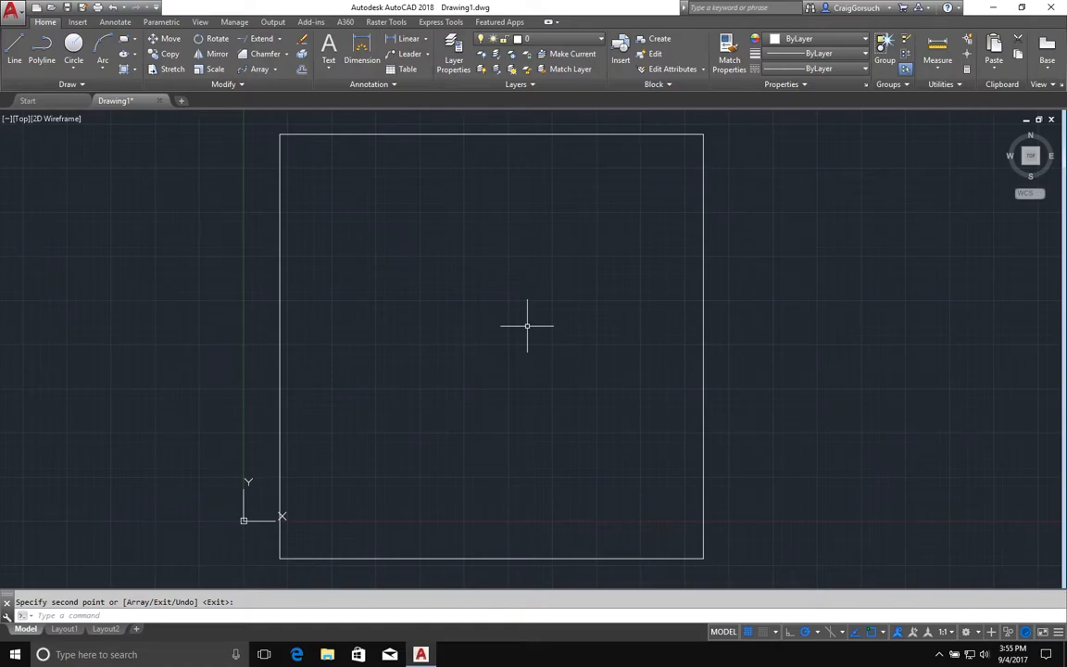
# Offset all four sides of the square 5 units inward.
pyautogui.write('o')
pyautogui.press('Return')
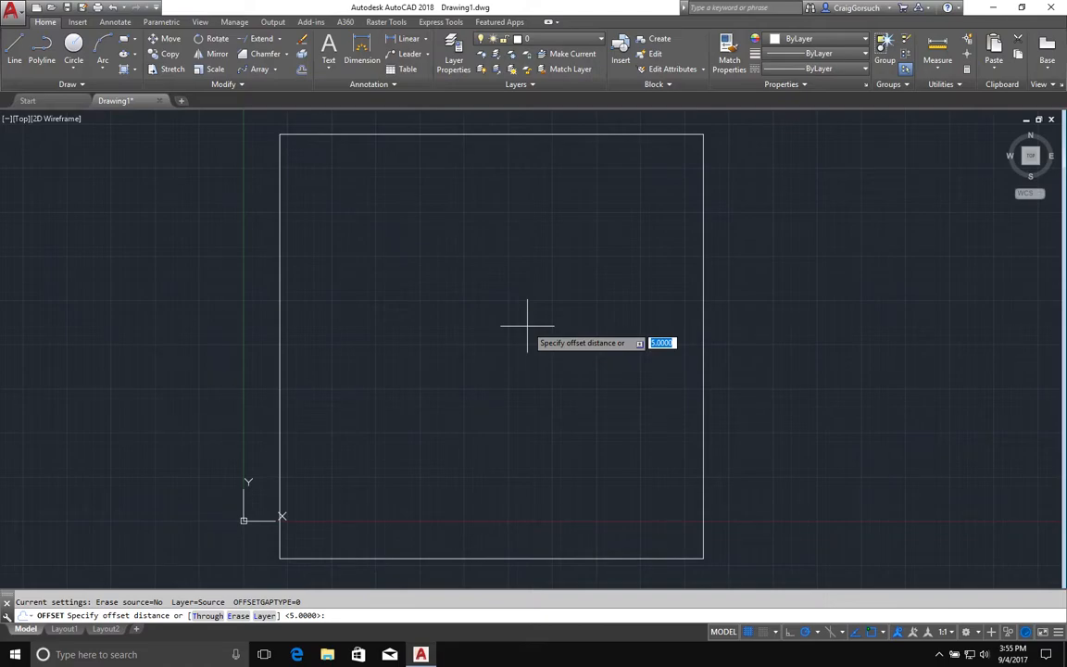
pyautogui.write('5')
pyautogui.press('Return')
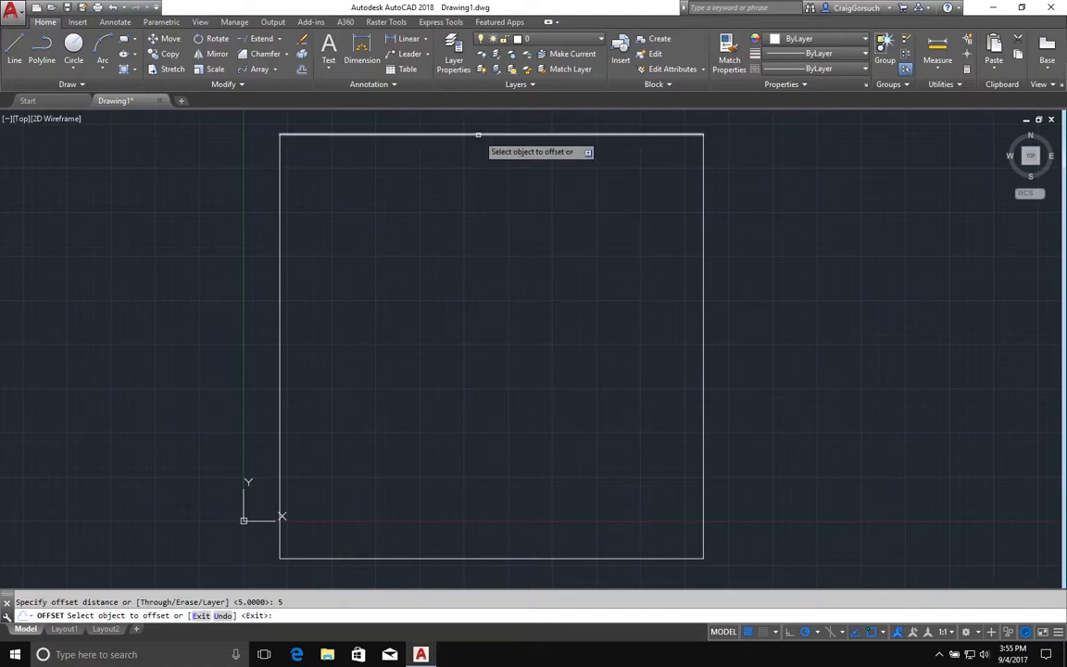
pyautogui.click(478, 135)
pyautogui.click(475, 221)
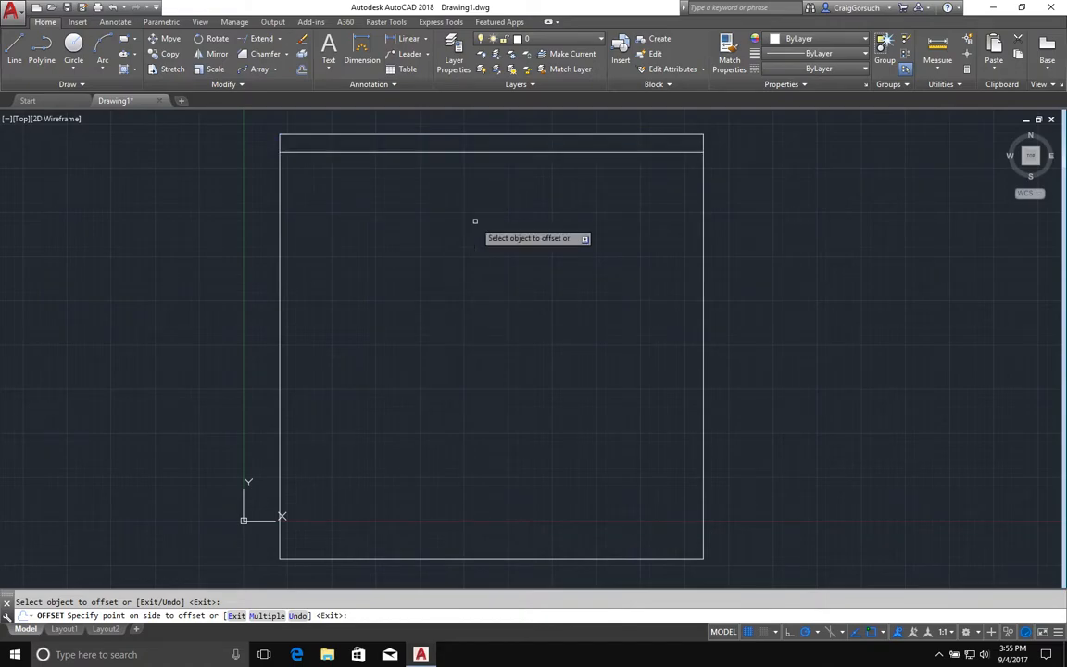
pyautogui.click(280, 256)
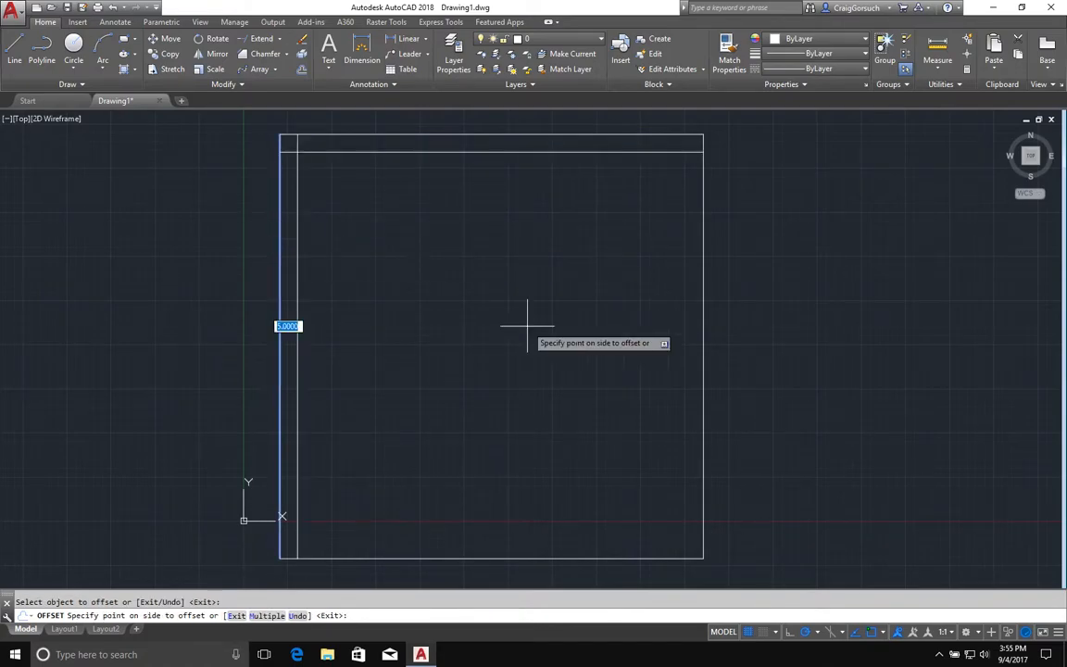
pyautogui.click(413, 262)
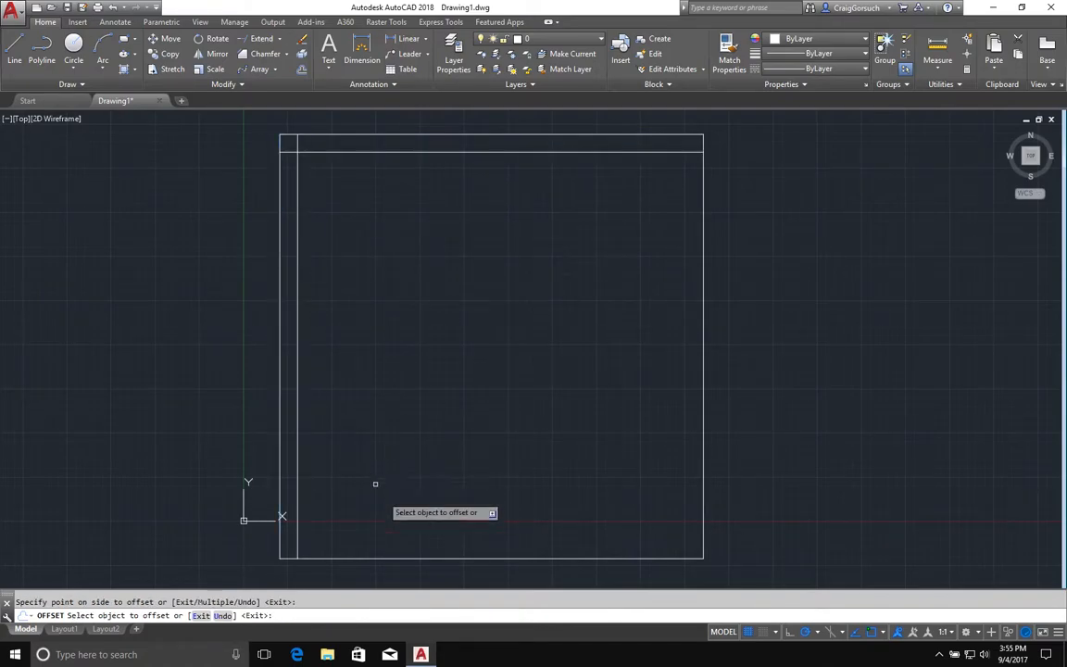
pyautogui.click(389, 559)
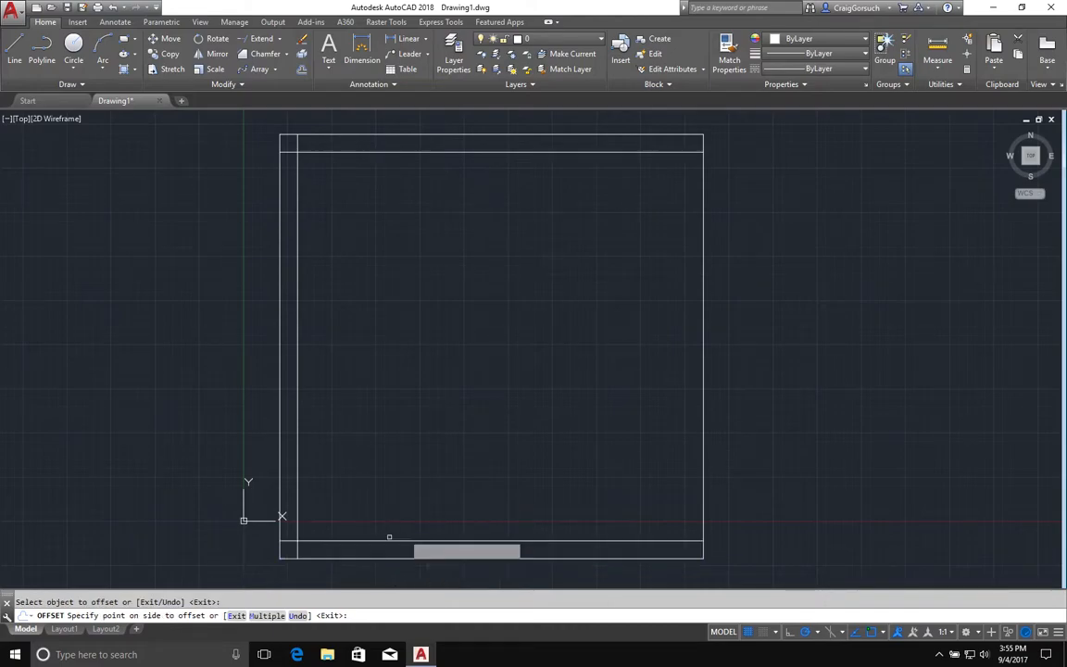
pyautogui.click(389, 537)
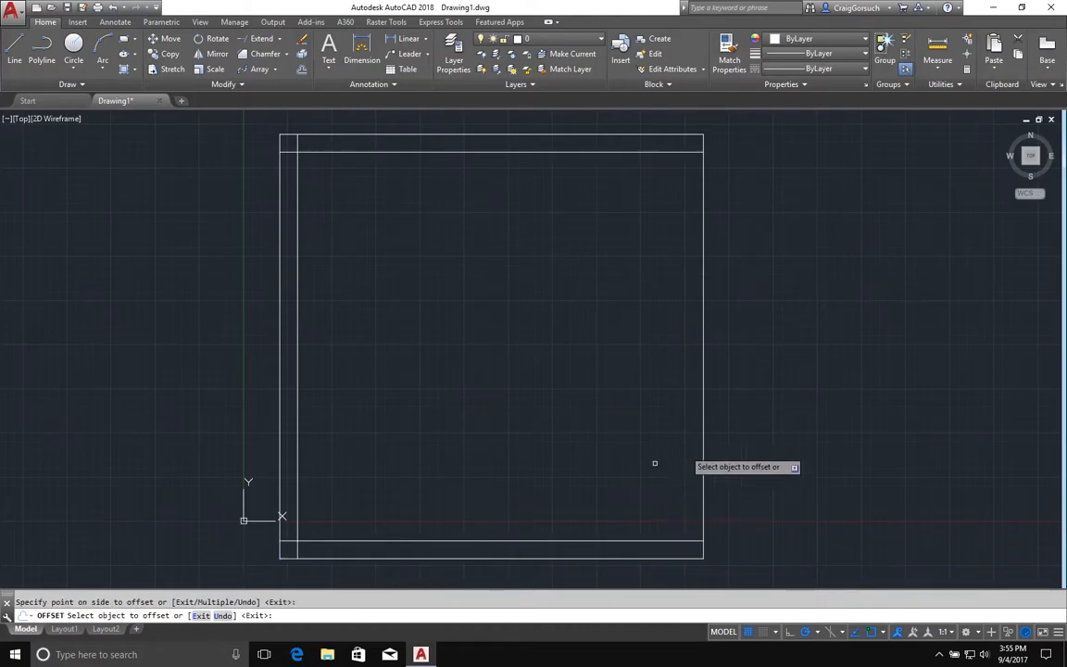
pyautogui.click(703, 420)
pyautogui.click(644, 435)
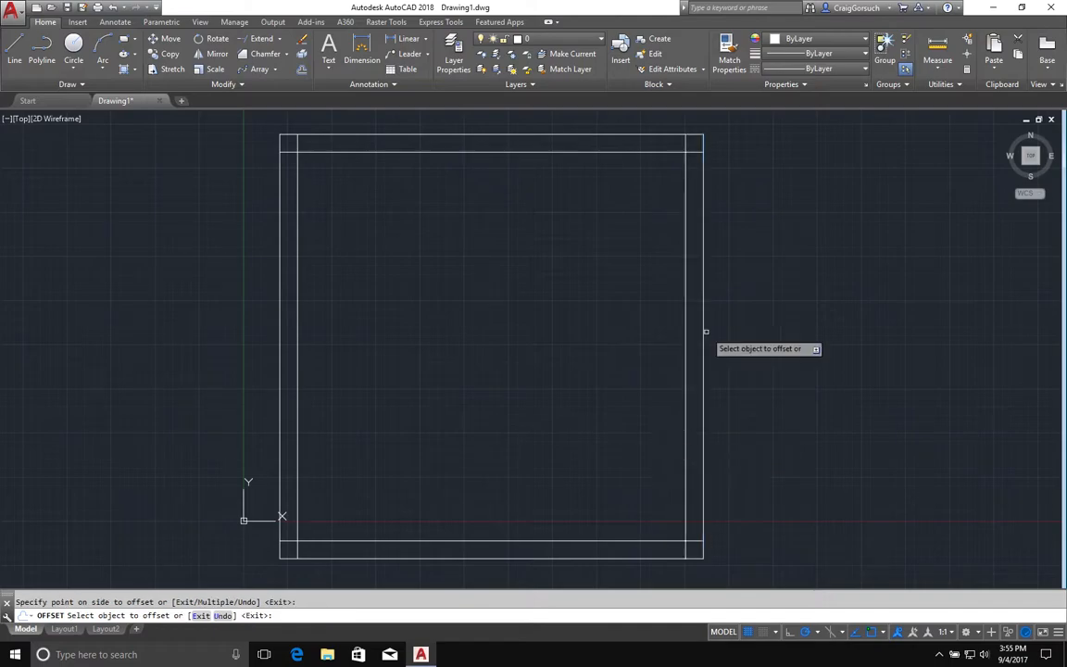
pyautogui.press('Escape')
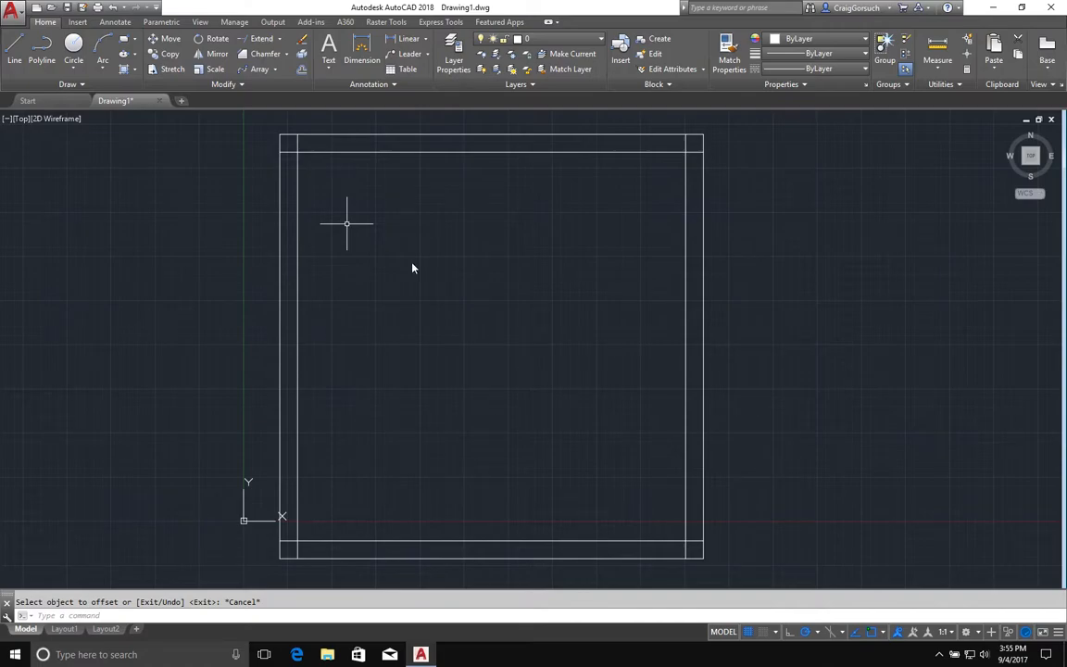
# Offset the inner top line of the frame 24 units downward.
pyautogui.write('o')
pyautogui.press('Return')
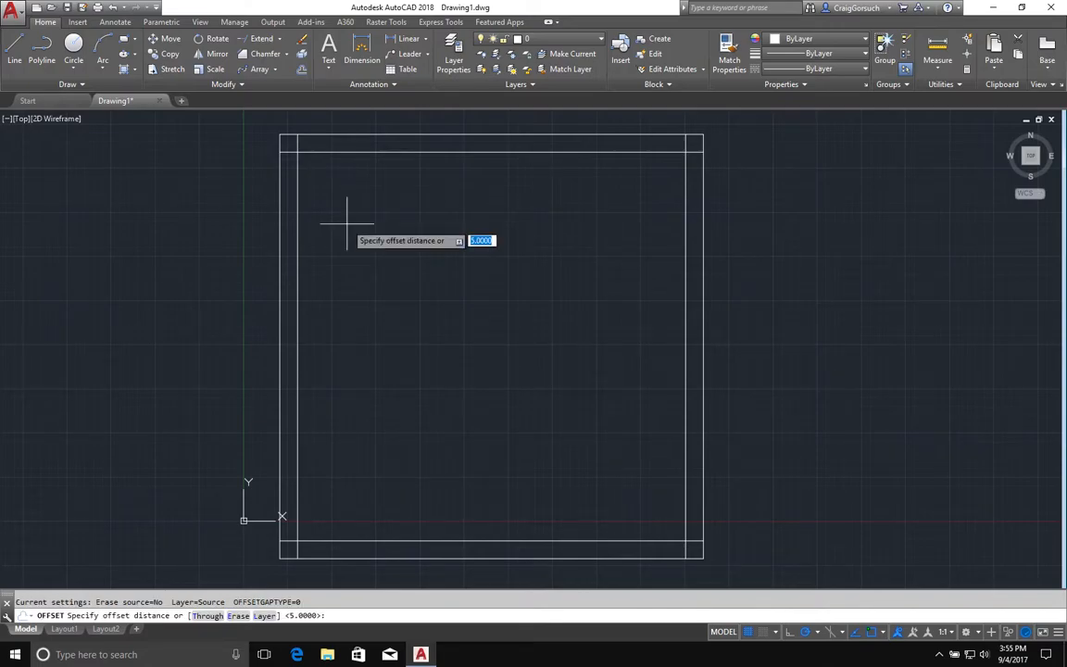
pyautogui.write('24')
pyautogui.press('Return')
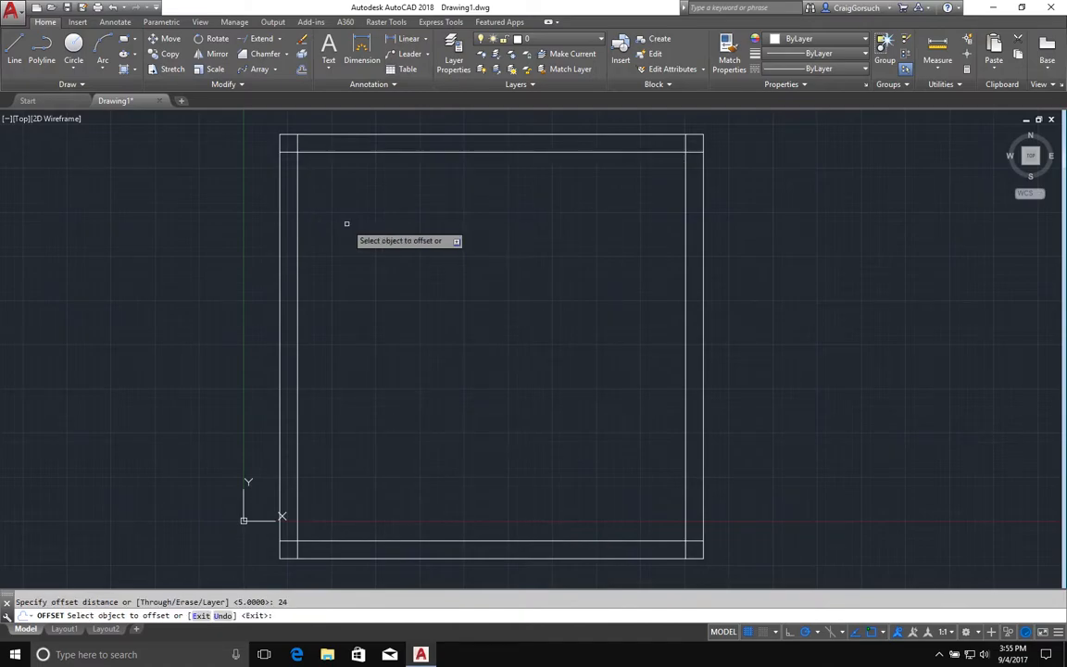
pyautogui.click(414, 152)
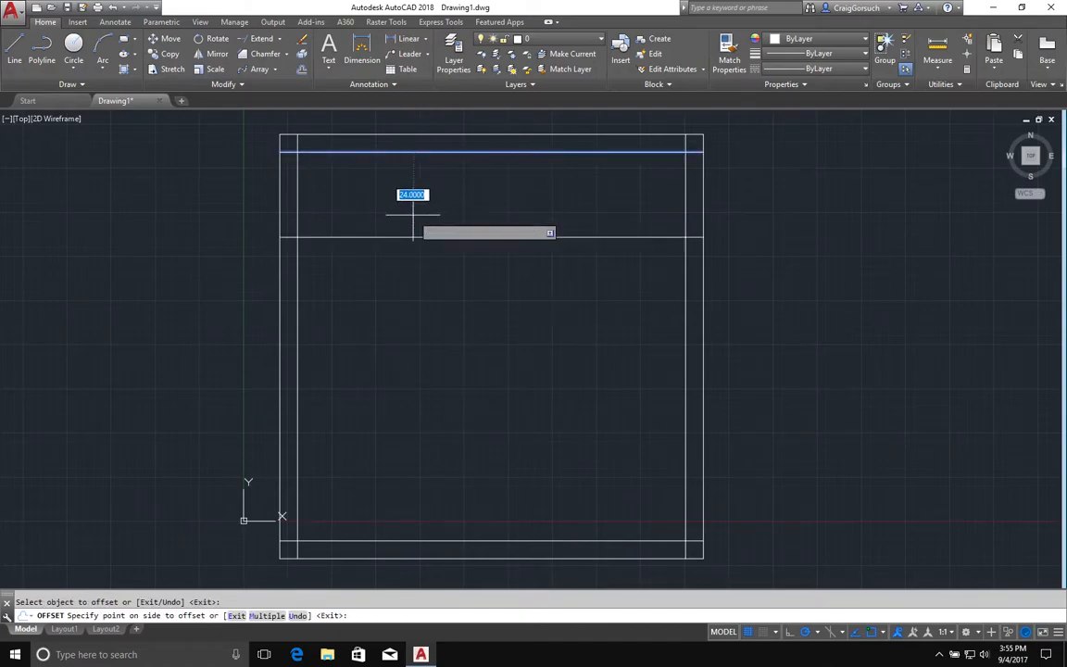
pyautogui.click(413, 215)
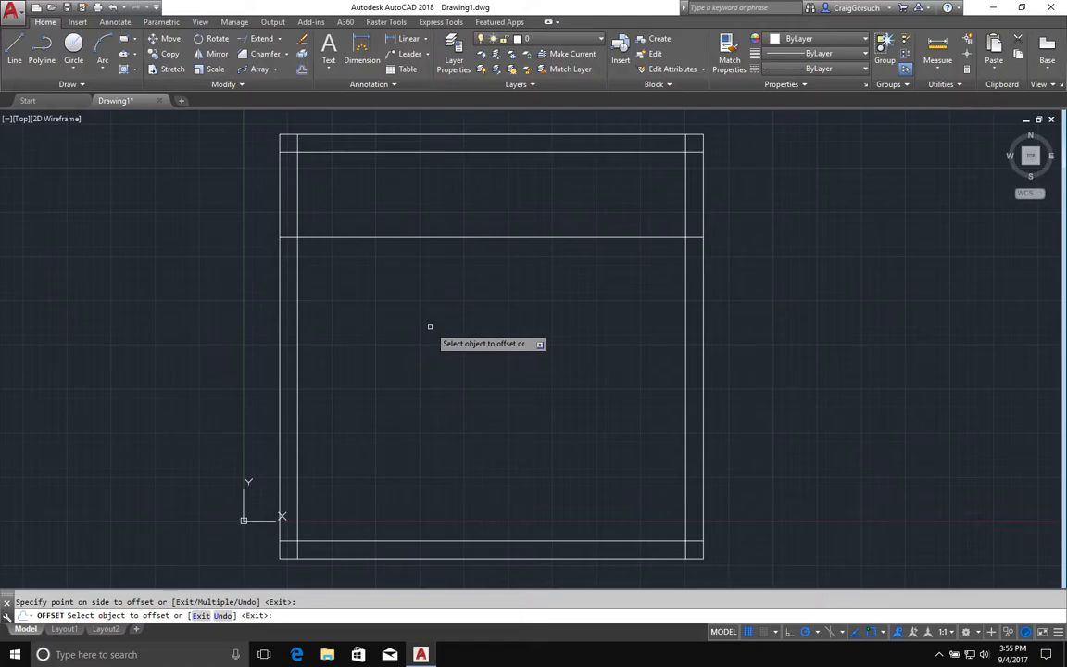
pyautogui.press('Return')
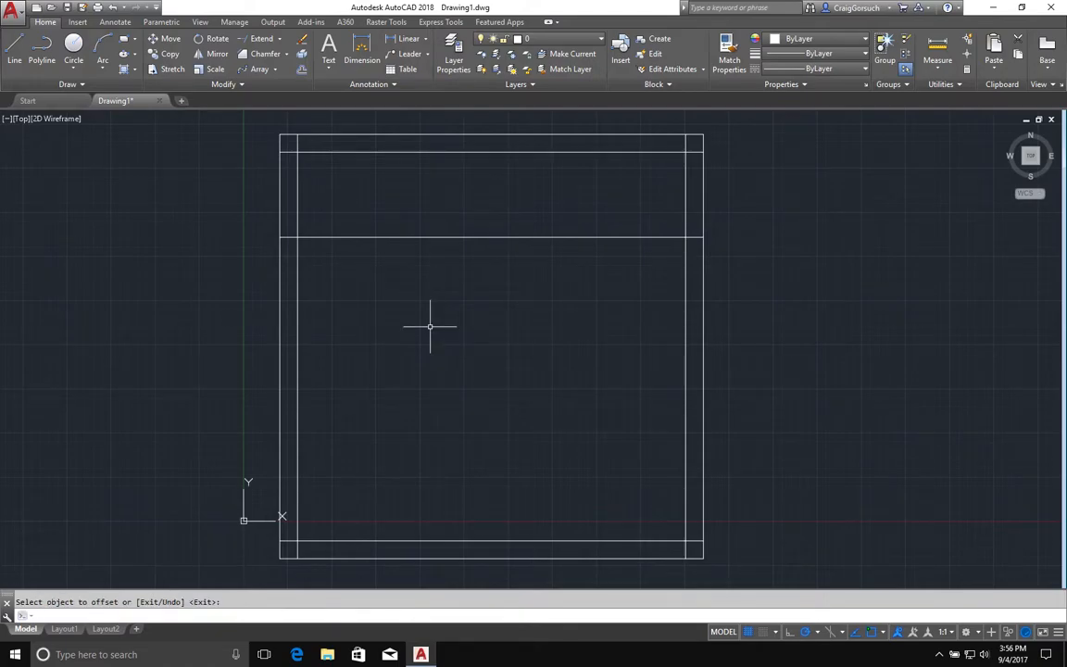
# Offset the horizontal divider line below the frame's top 5 units downward.
pyautogui.write('o')
pyautogui.press('Return')
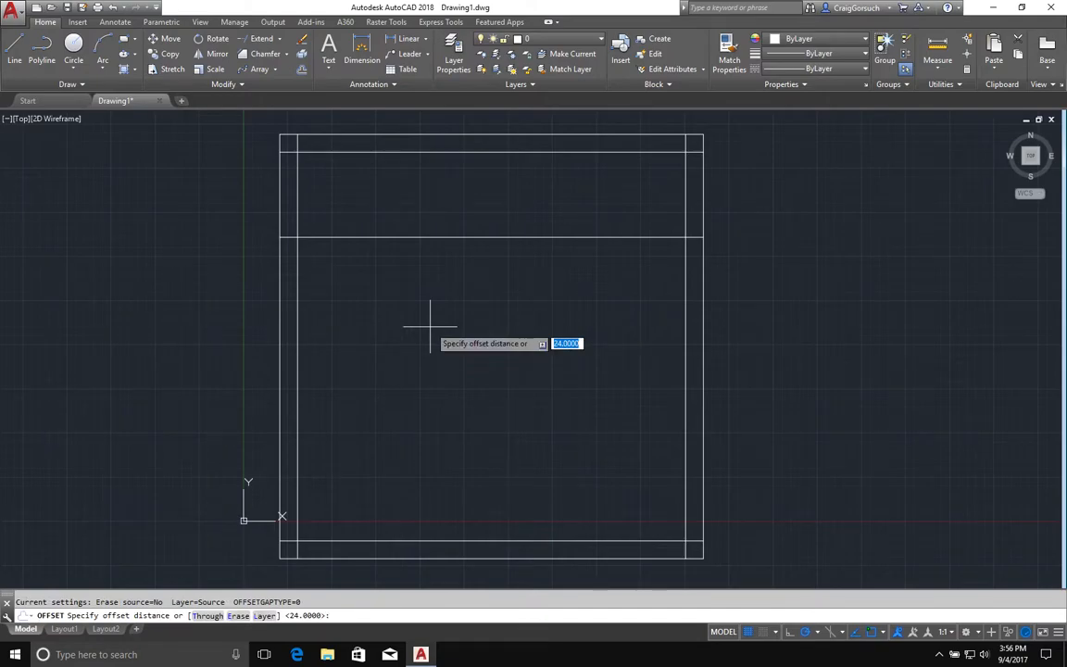
pyautogui.write('5')
pyautogui.press('Return')
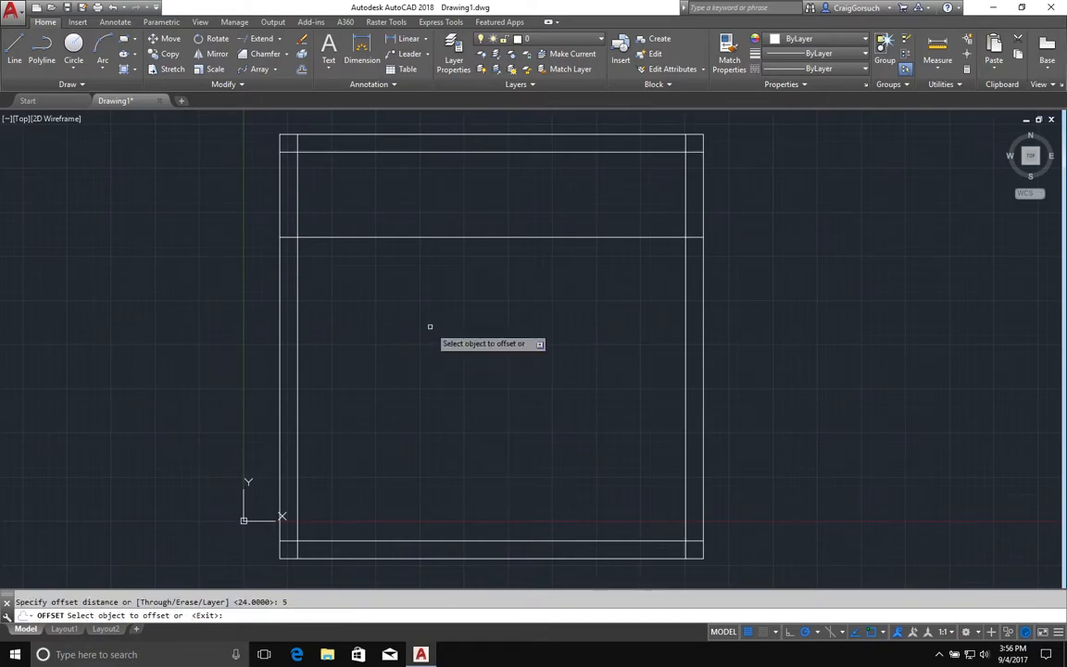
pyautogui.click(518, 237)
pyautogui.click(501, 312)
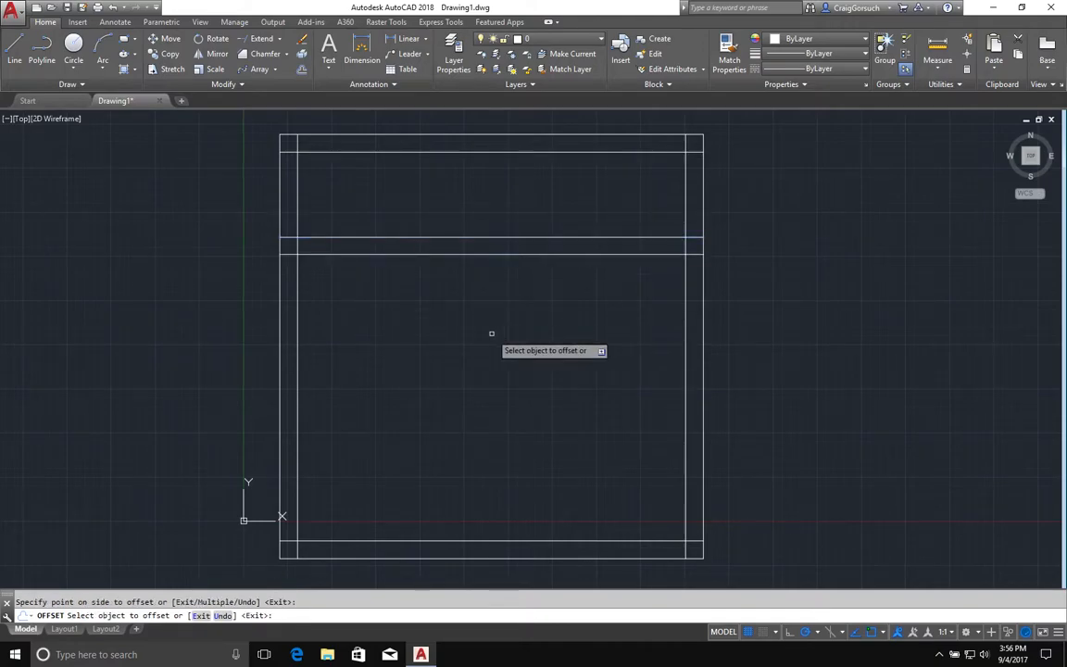
pyautogui.press('Escape')
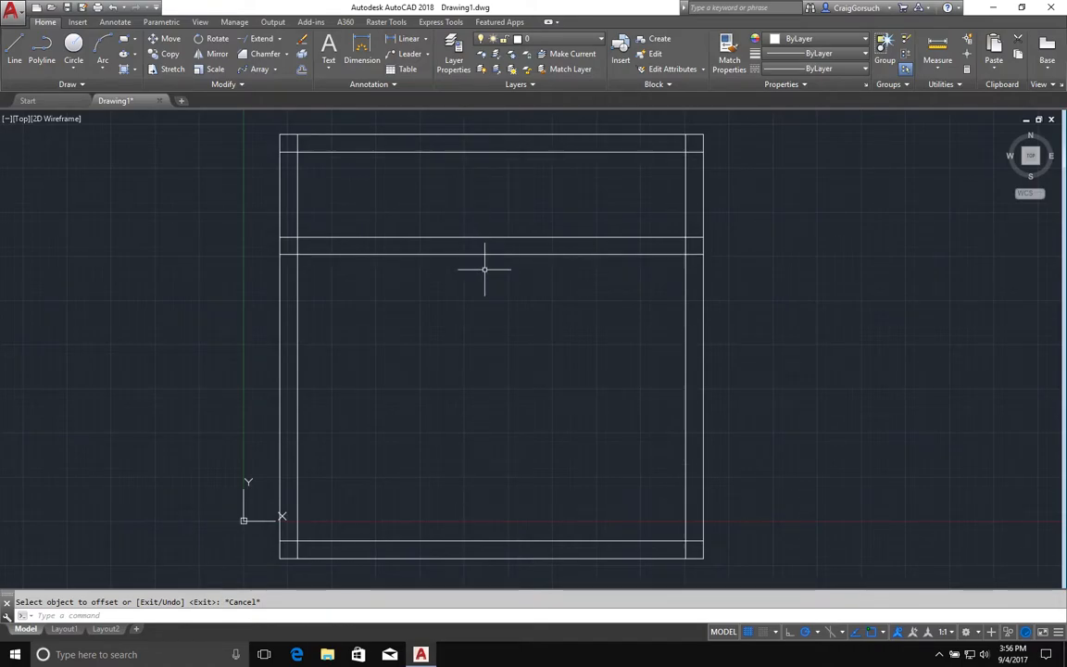
# Draw a vertical line from the midpoint of the upper divider line up to the midpoint of the inner top line.
pyautogui.press('Return')
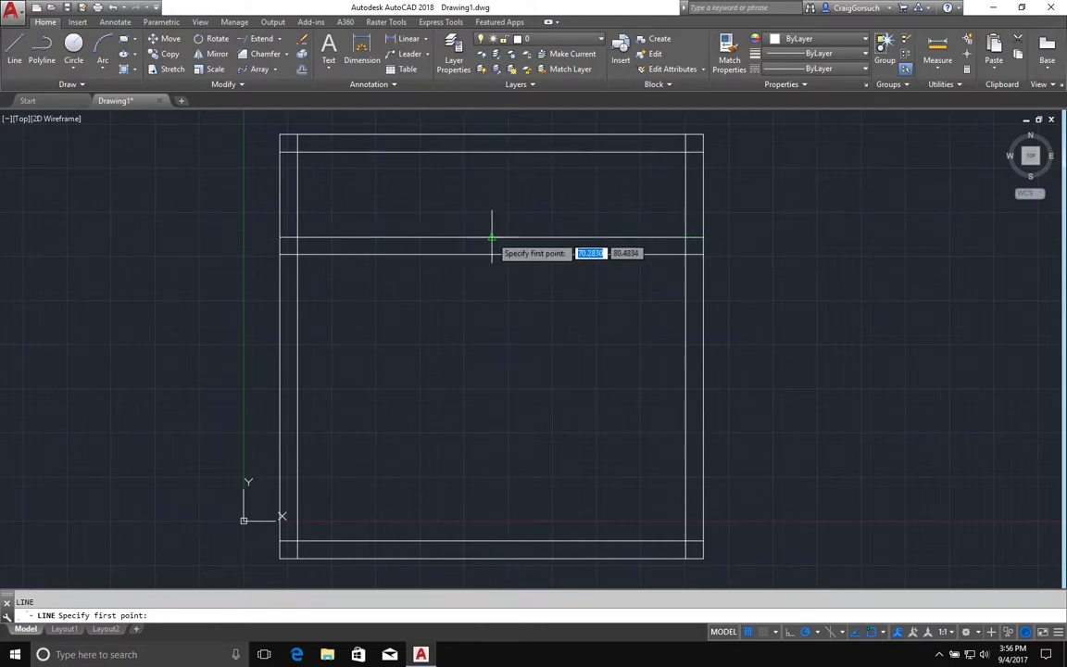
pyautogui.click(490, 237)
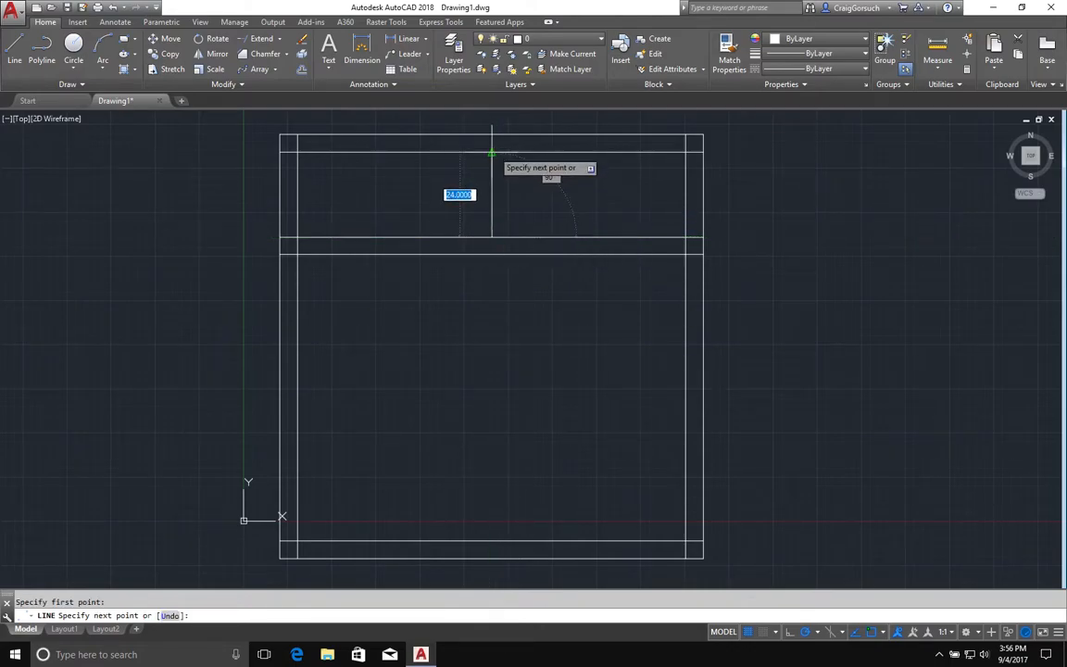
pyautogui.click(491, 151)
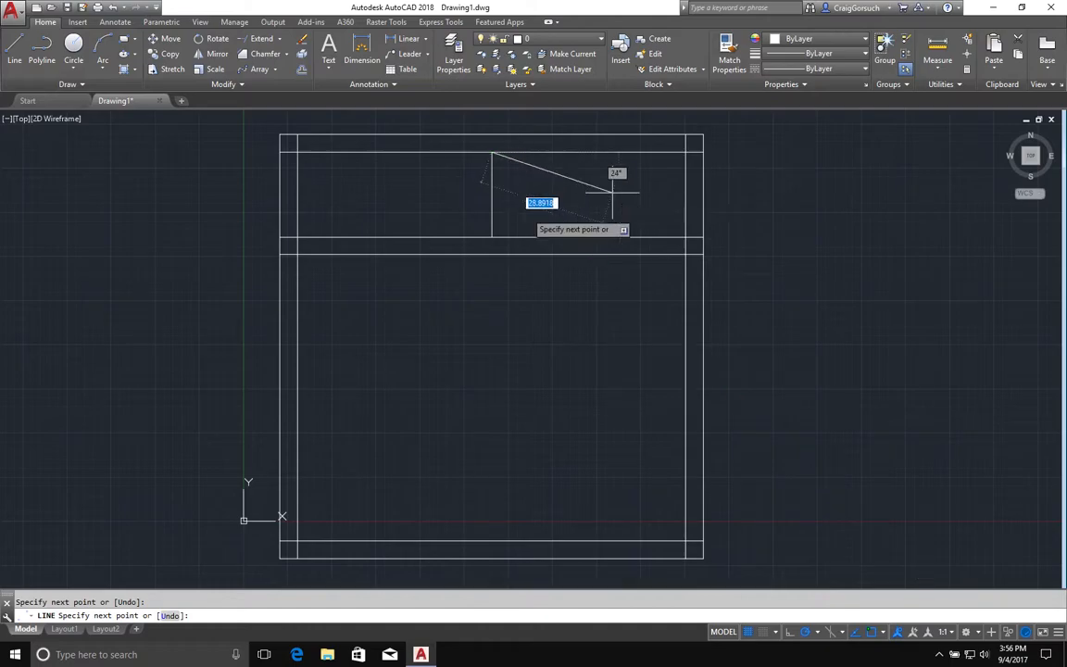
pyautogui.press('Return')
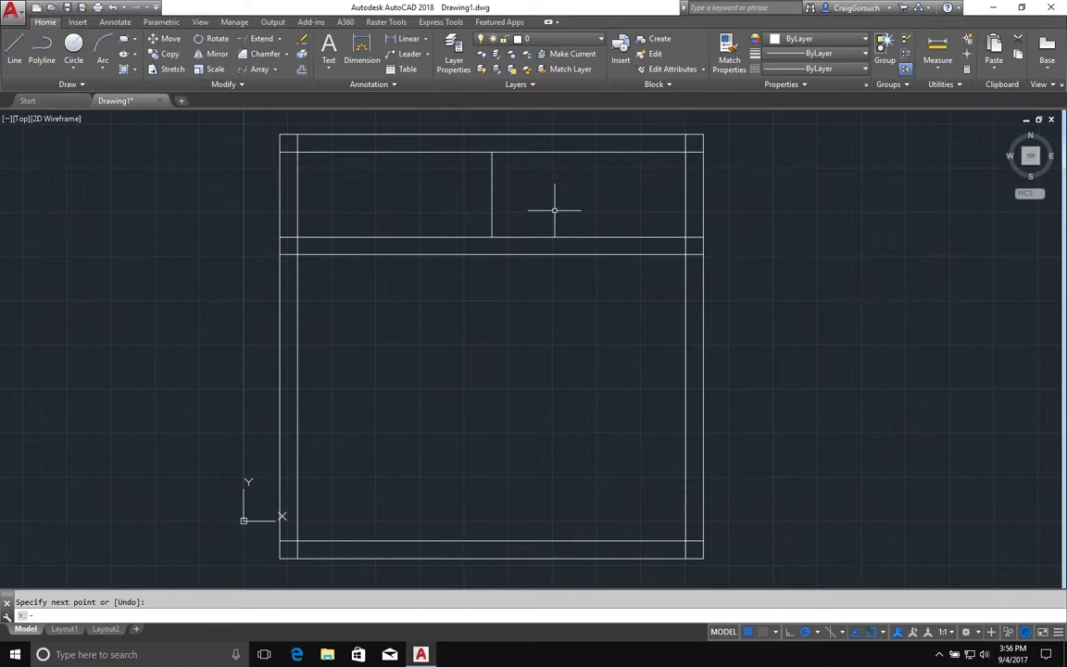
# Offset the vertical center line between the inner top line and the upper divider line 2.5 units to both sides.
pyautogui.write('o')
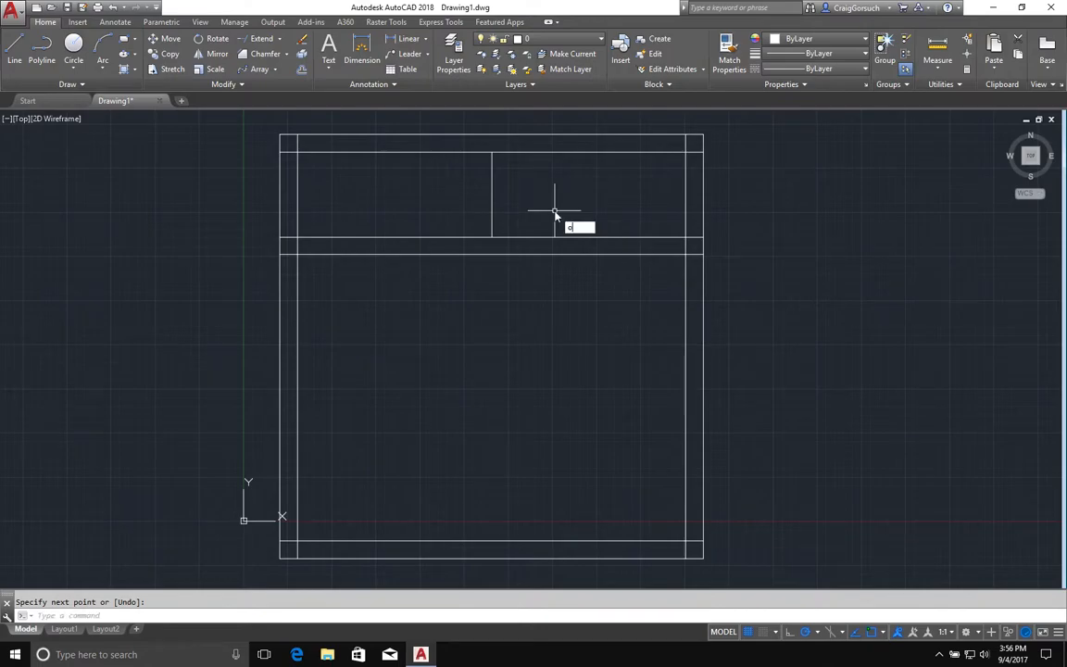
pyautogui.press('Return')
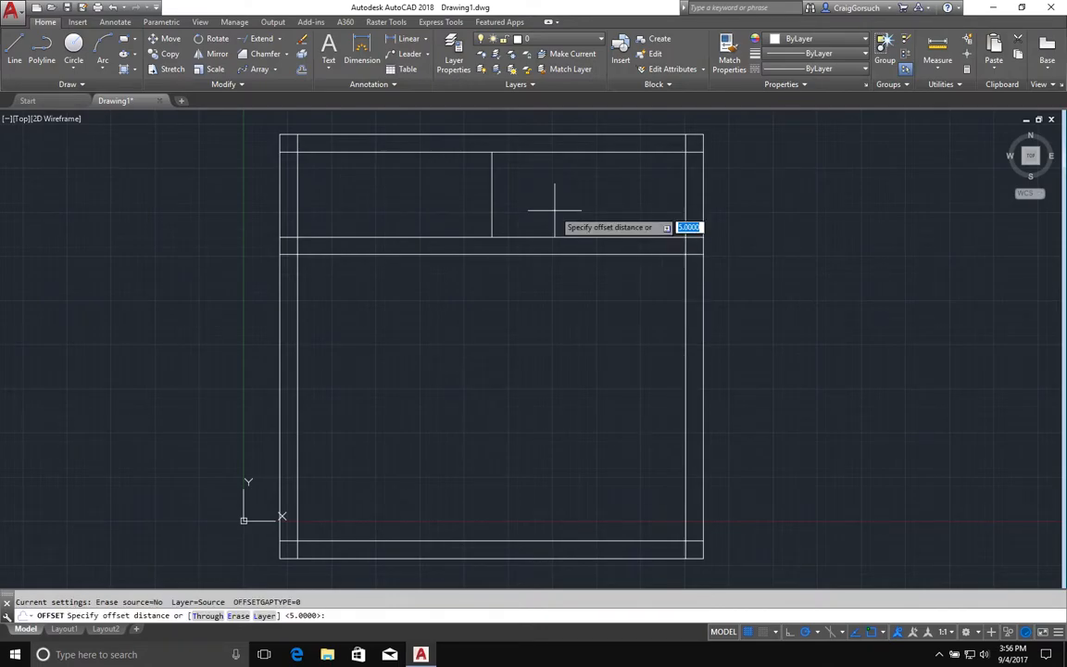
pyautogui.write('2.5')
pyautogui.press('Return')
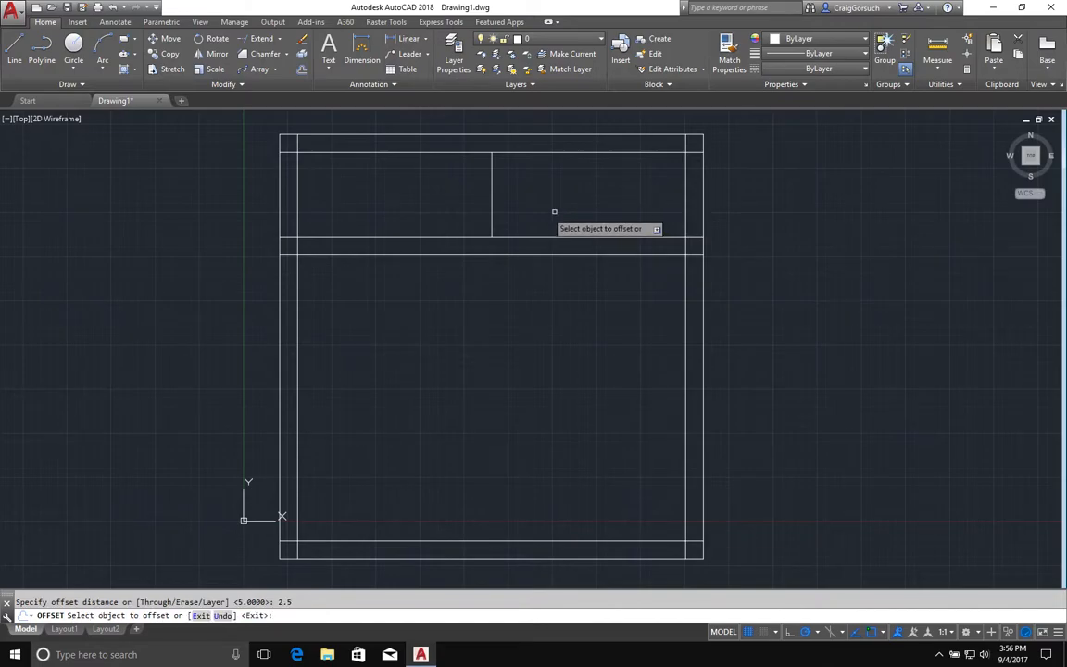
pyautogui.click(491, 188)
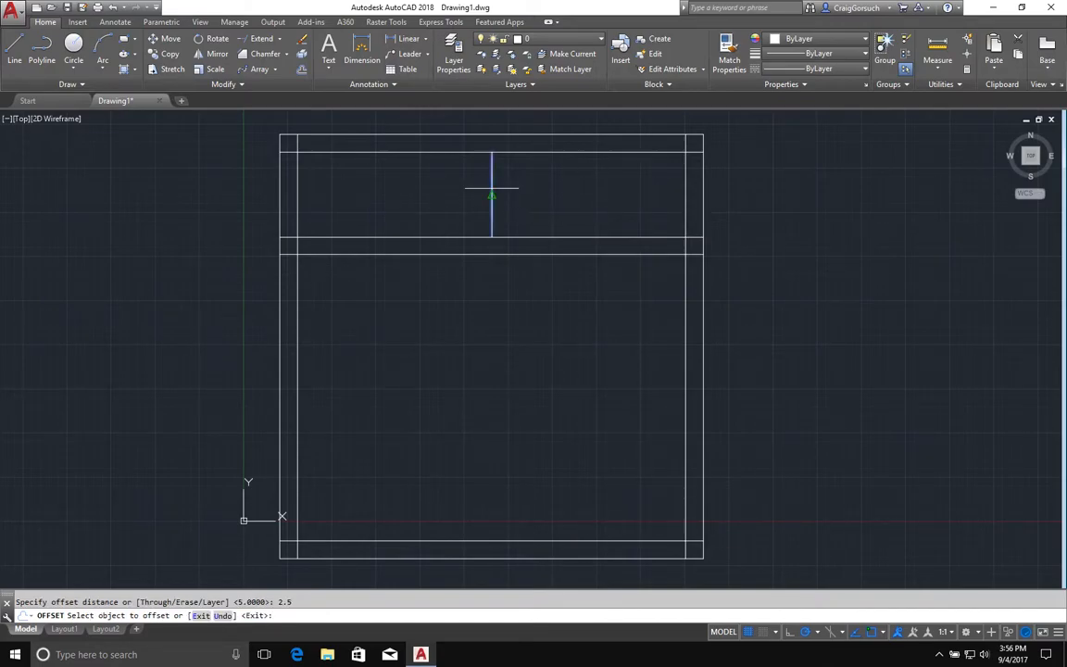
pyautogui.click(544, 190)
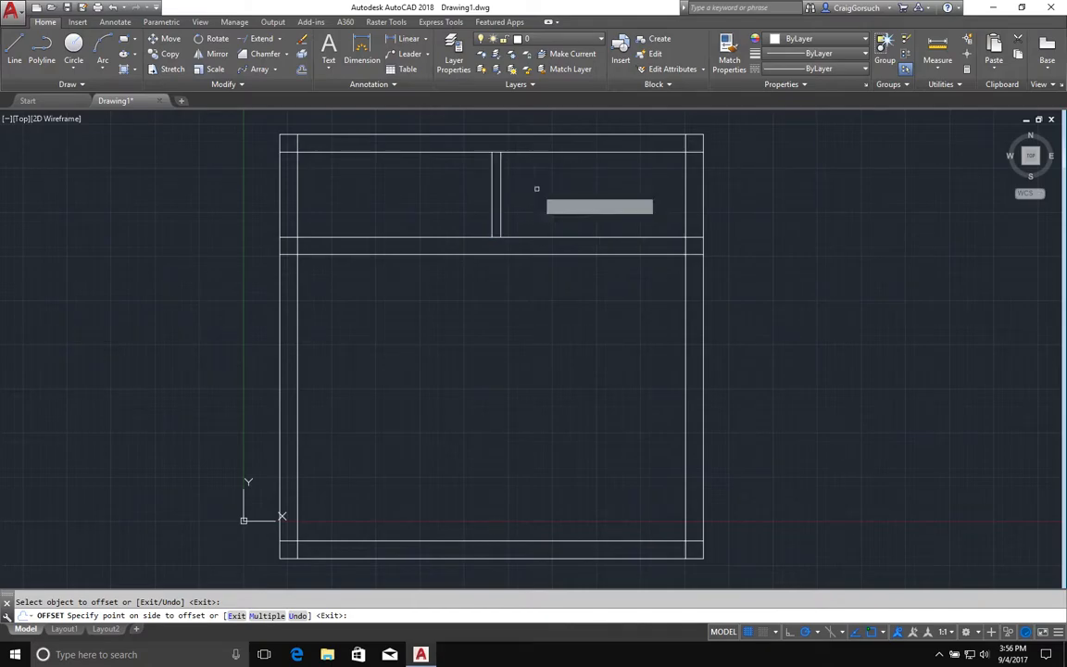
pyautogui.click(492, 210)
pyautogui.click(442, 207)
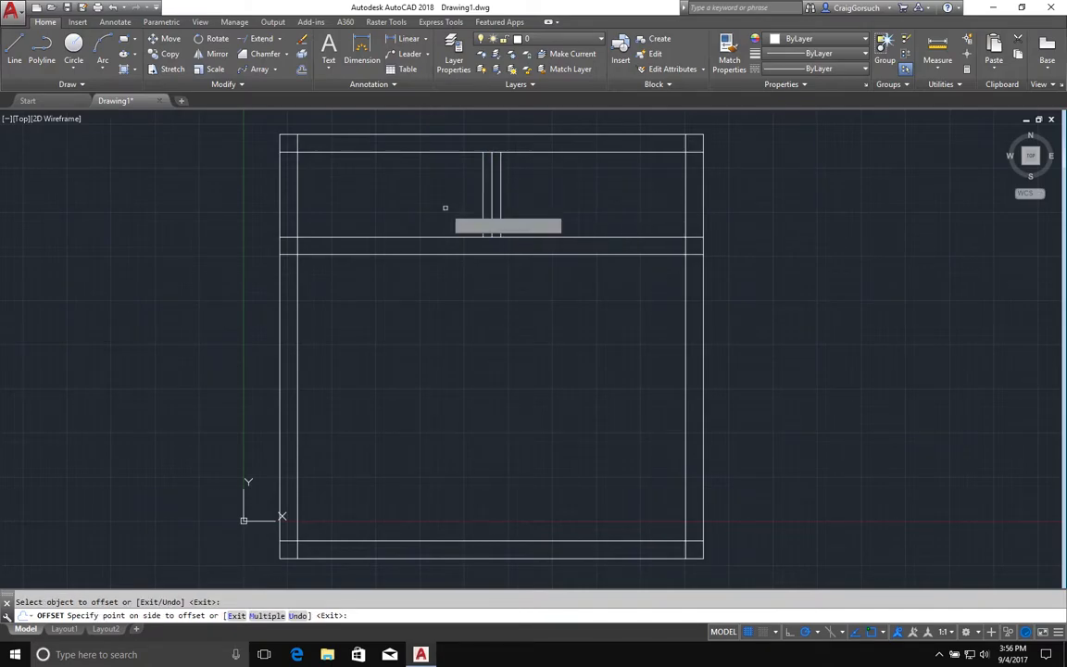
pyautogui.press('Return')
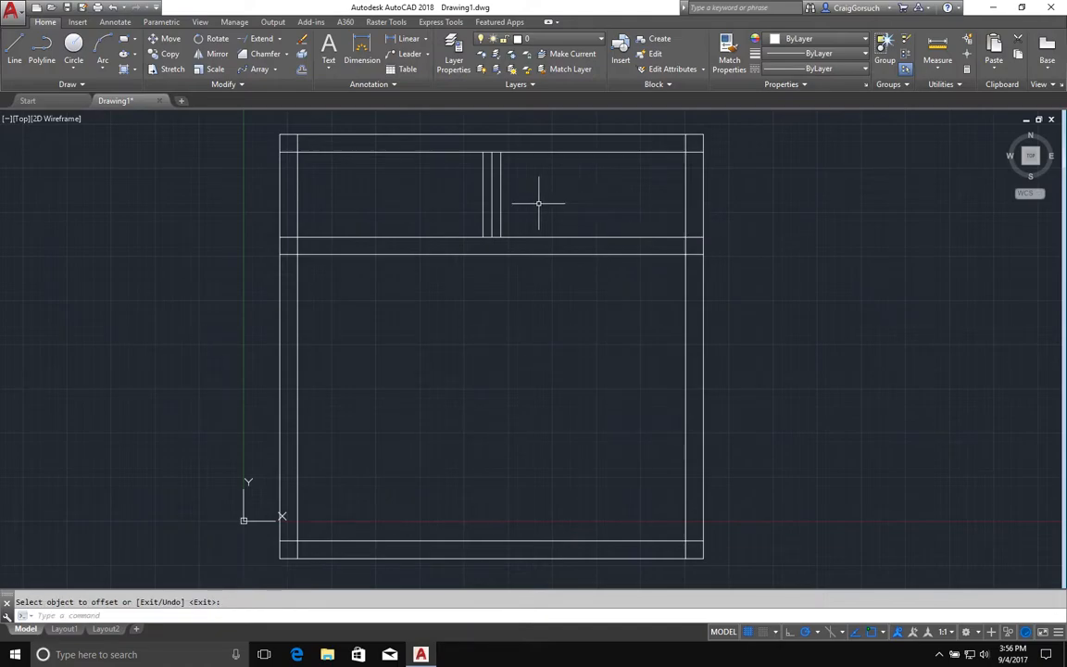
# Erase the original vertical center line between its two offset copies.
pyautogui.write('e')
pyautogui.press('Return')
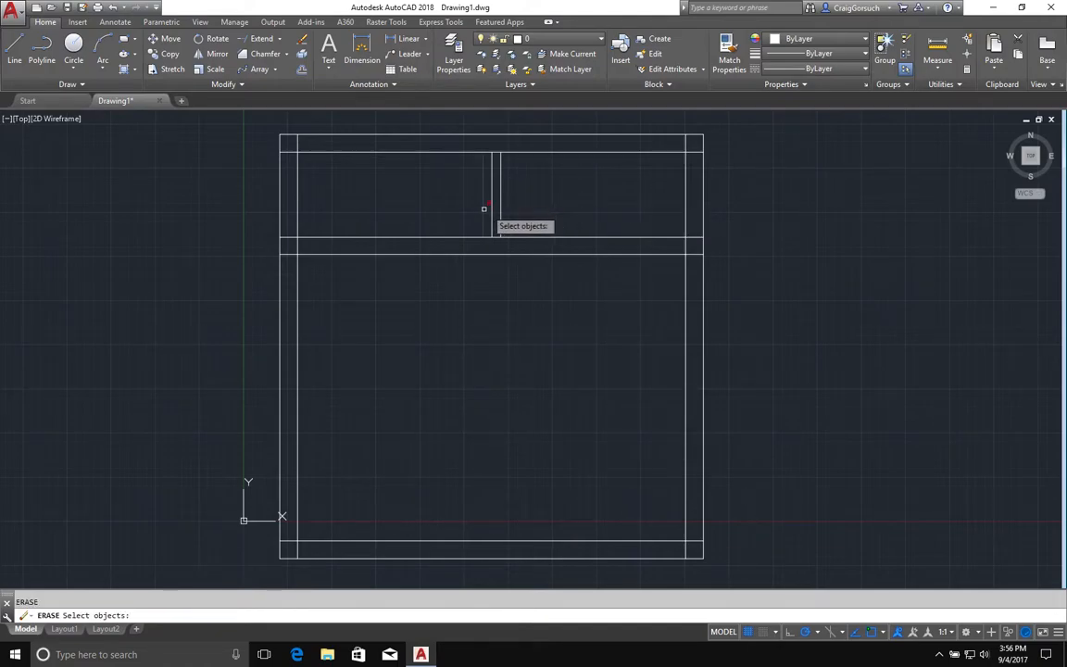
pyautogui.click(500, 205)
pyautogui.press('Return')
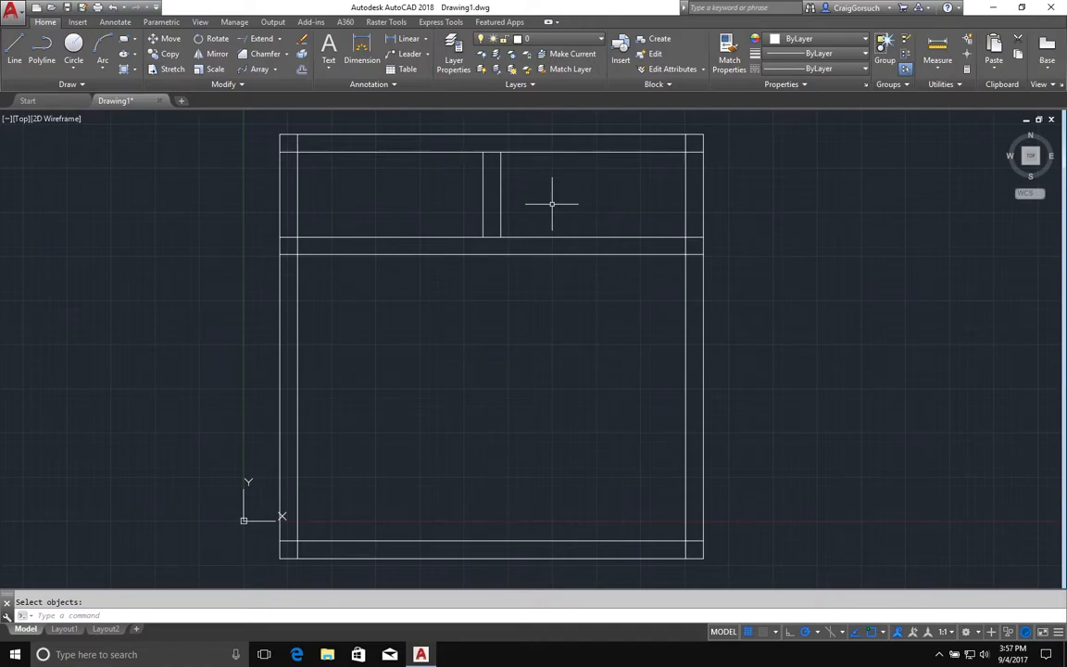
# Fillet the inner left and inner bottom lines with radius 0 to form the frame's lower-left inner corner.
pyautogui.write('f')
pyautogui.press('Return')
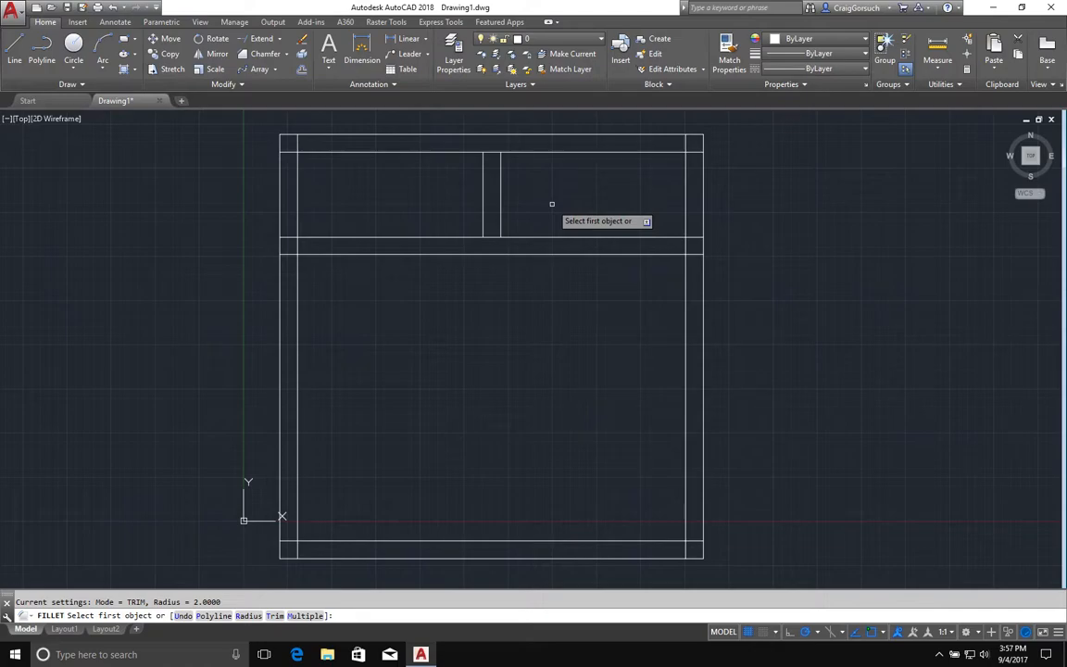
pyautogui.write('r')
pyautogui.press('Return')
pyautogui.write('0')
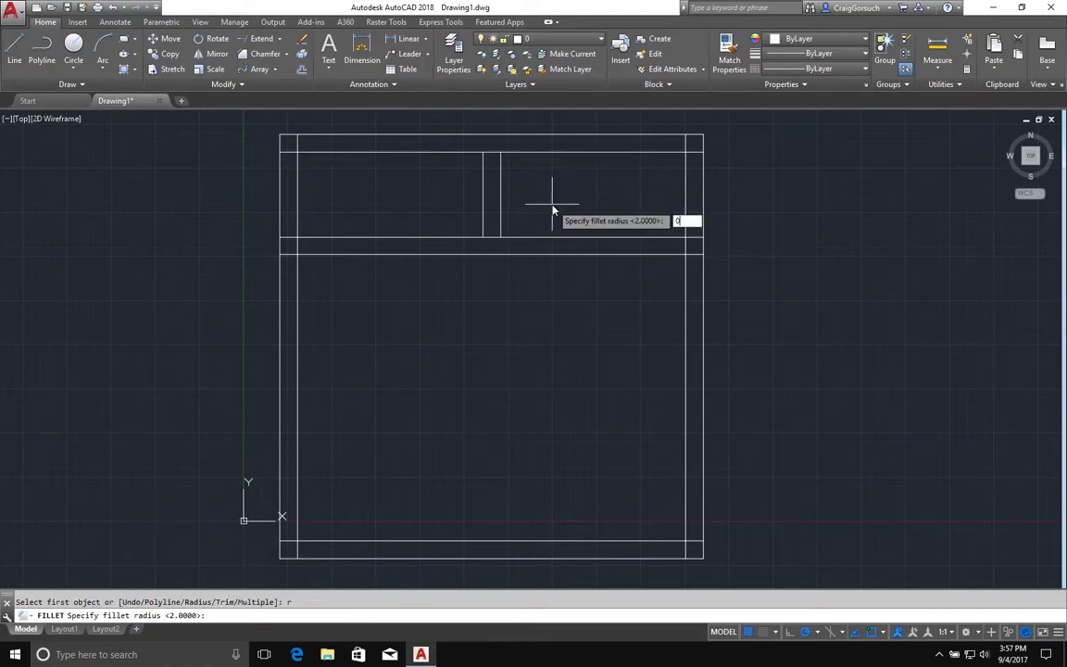
pyautogui.press('Return')
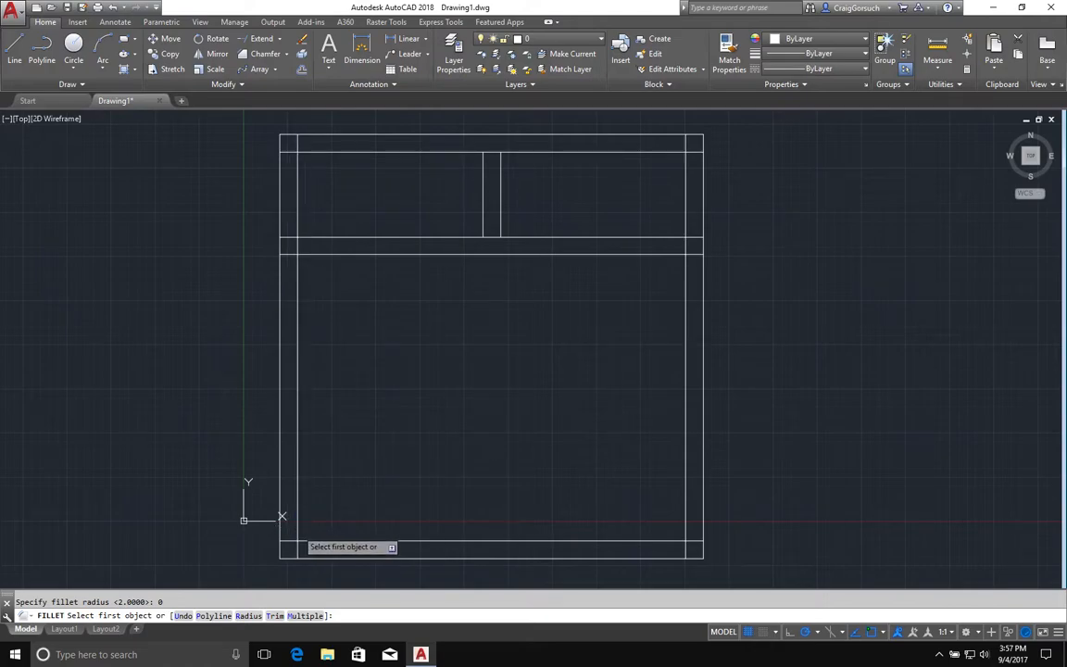
pyautogui.click(298, 530)
pyautogui.click(307, 541)
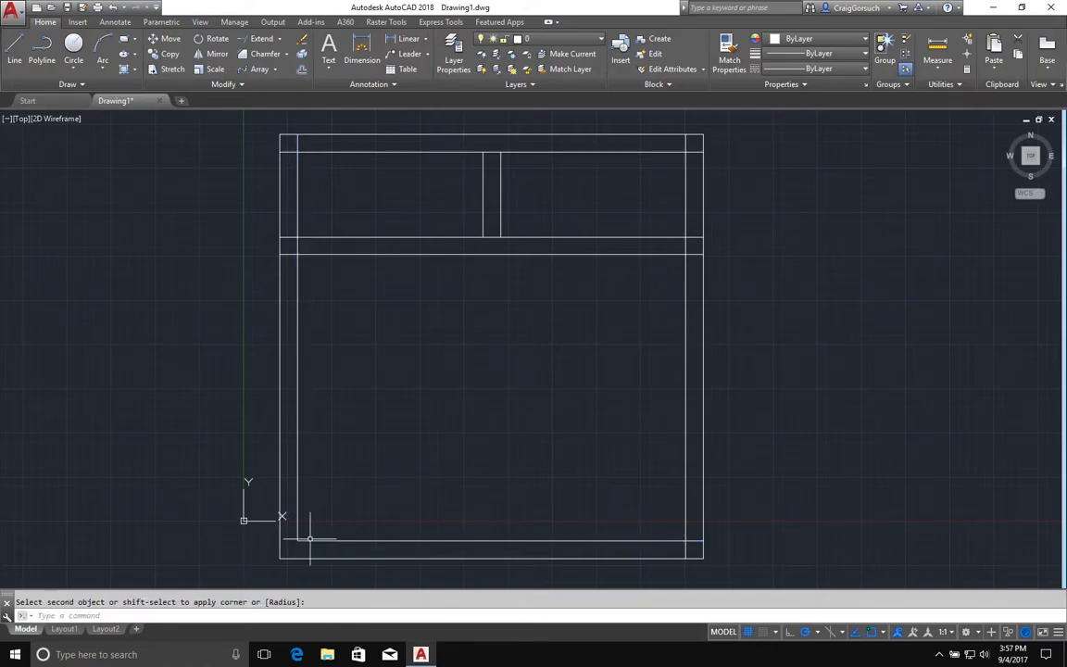
# Fillet the lower divider line with the inner left line to form the lower opening's upper-left corner.
pyautogui.press('Return')
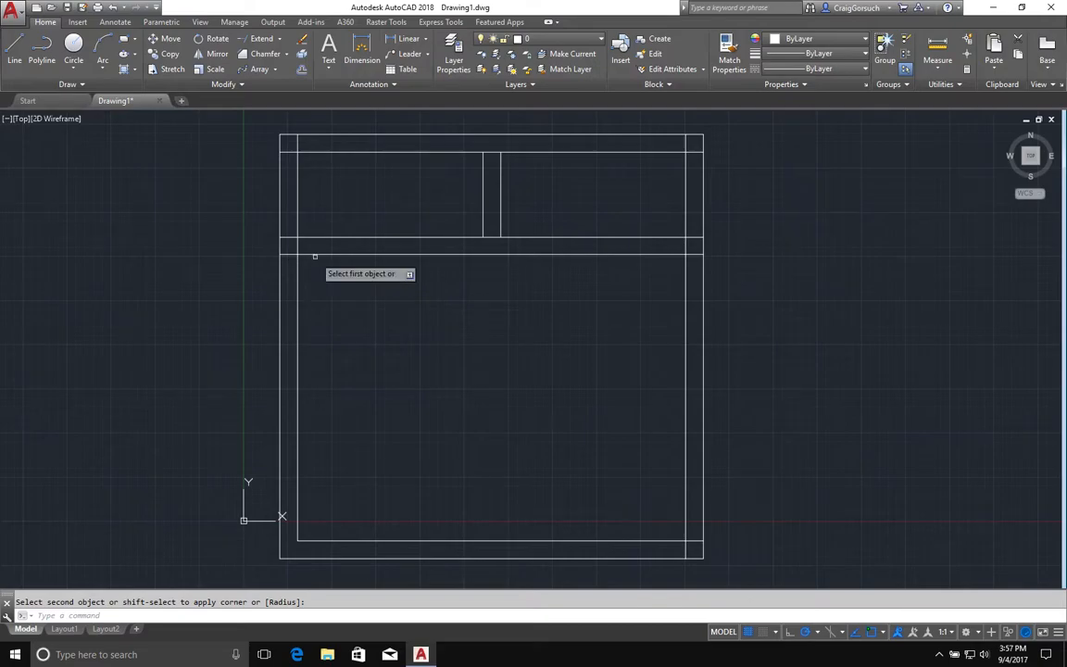
pyautogui.click(314, 254)
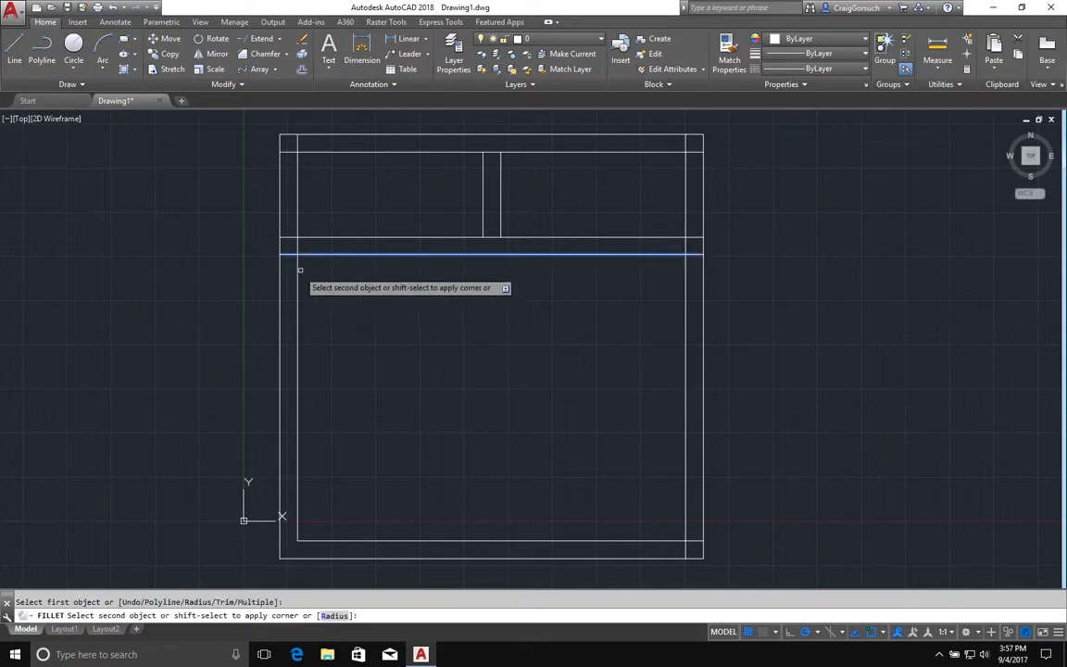
pyautogui.click(299, 273)
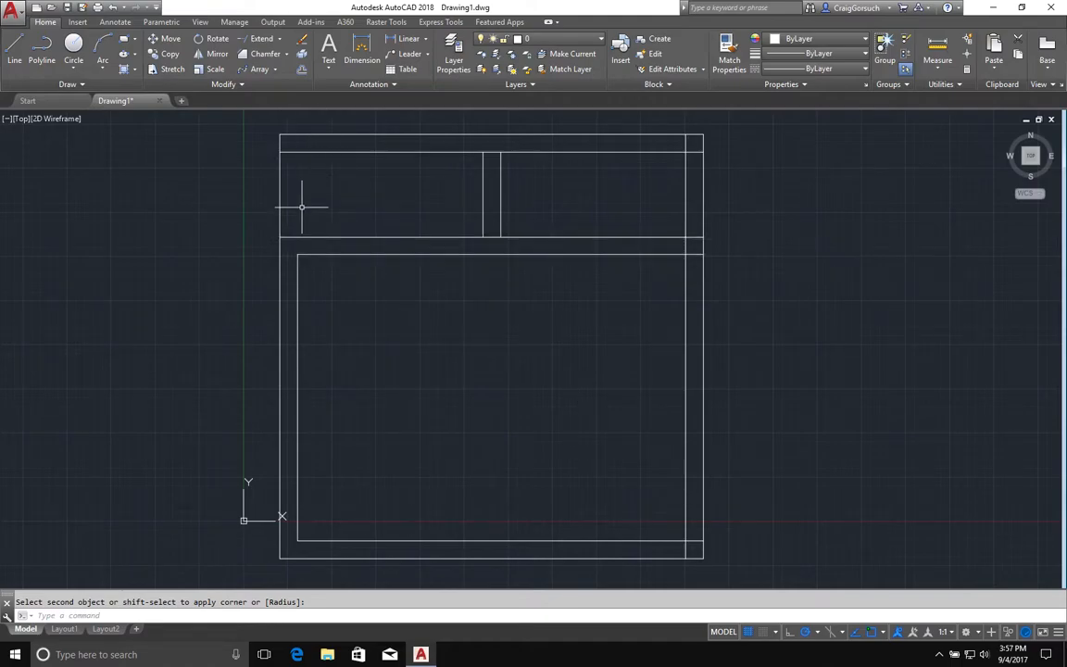
pyautogui.press('Escape')
pyautogui.write('l')
pyautogui.press('Return')
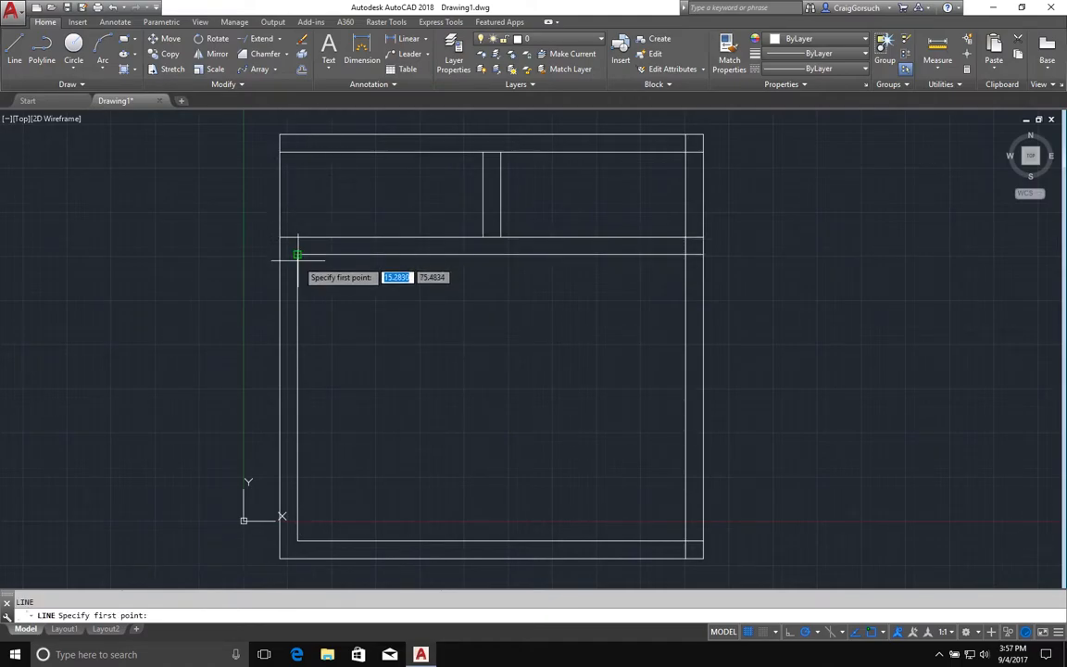
pyautogui.click(297, 253)
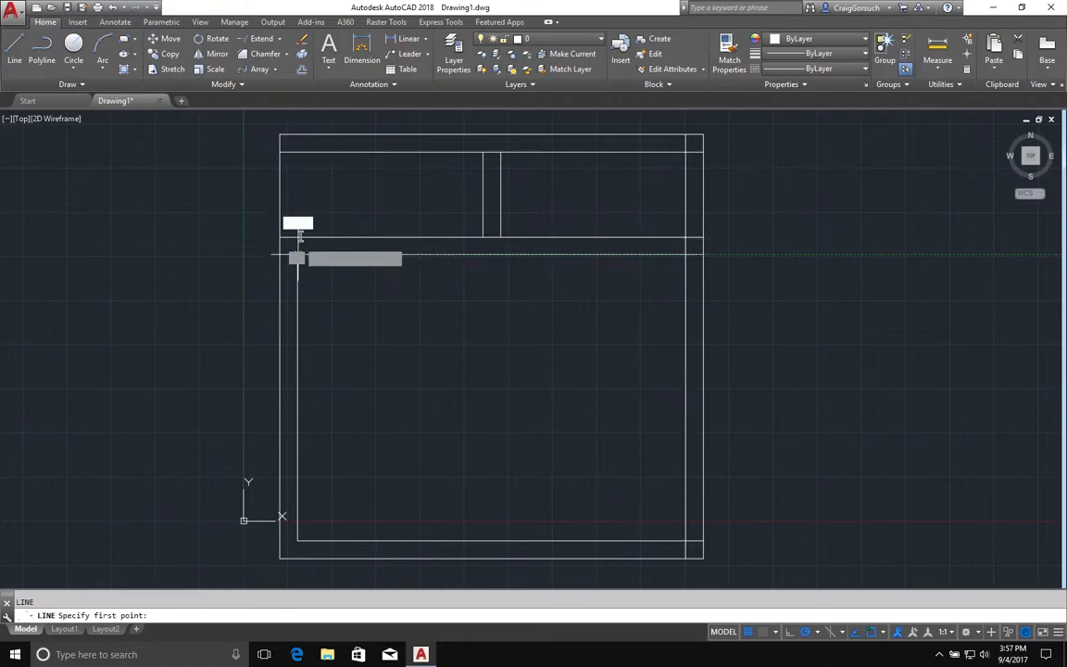
pyautogui.press('Escape')
pyautogui.click(297, 136)
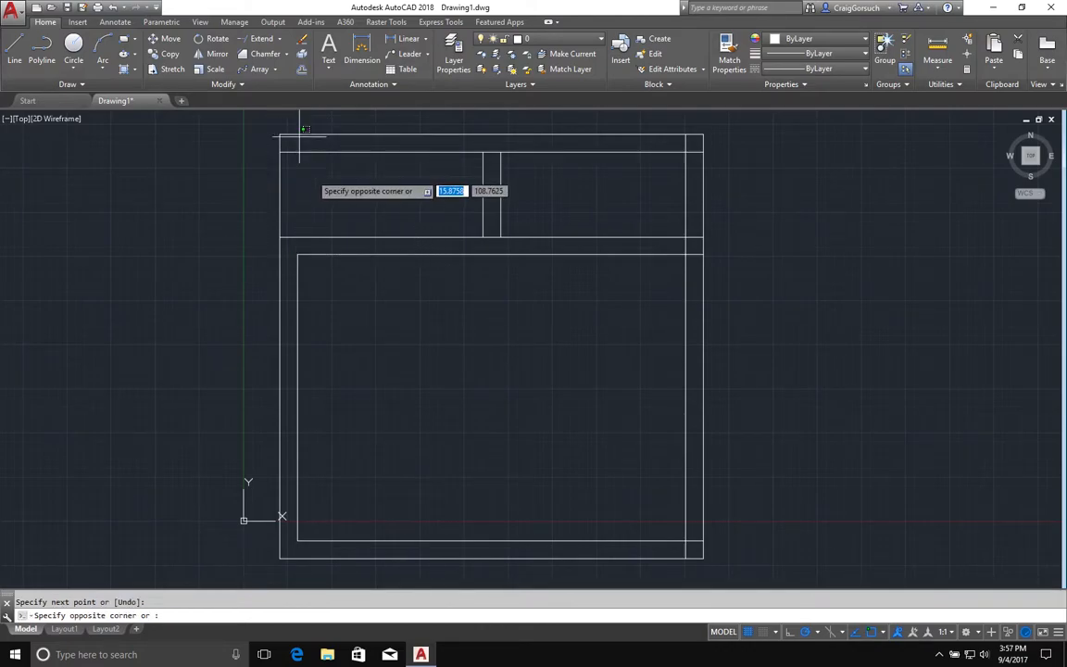
pyautogui.press('Escape')
# Draw a vertical line from the lower opening's upper-left corner straight up to the outer top line.
pyautogui.write('l')
pyautogui.press('Return')
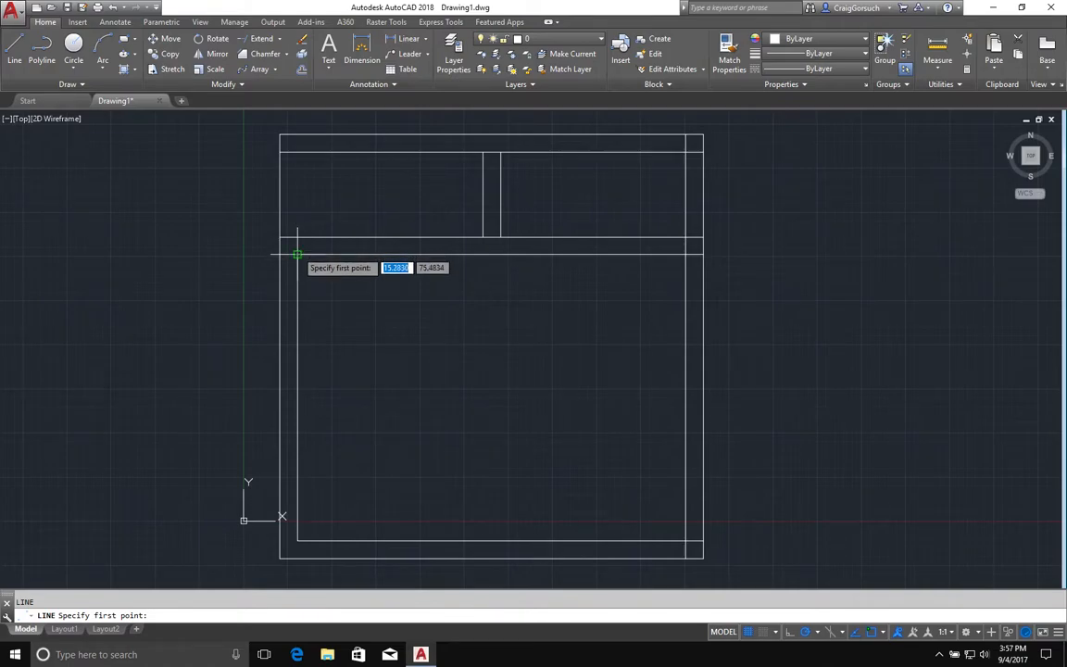
pyautogui.click(297, 253)
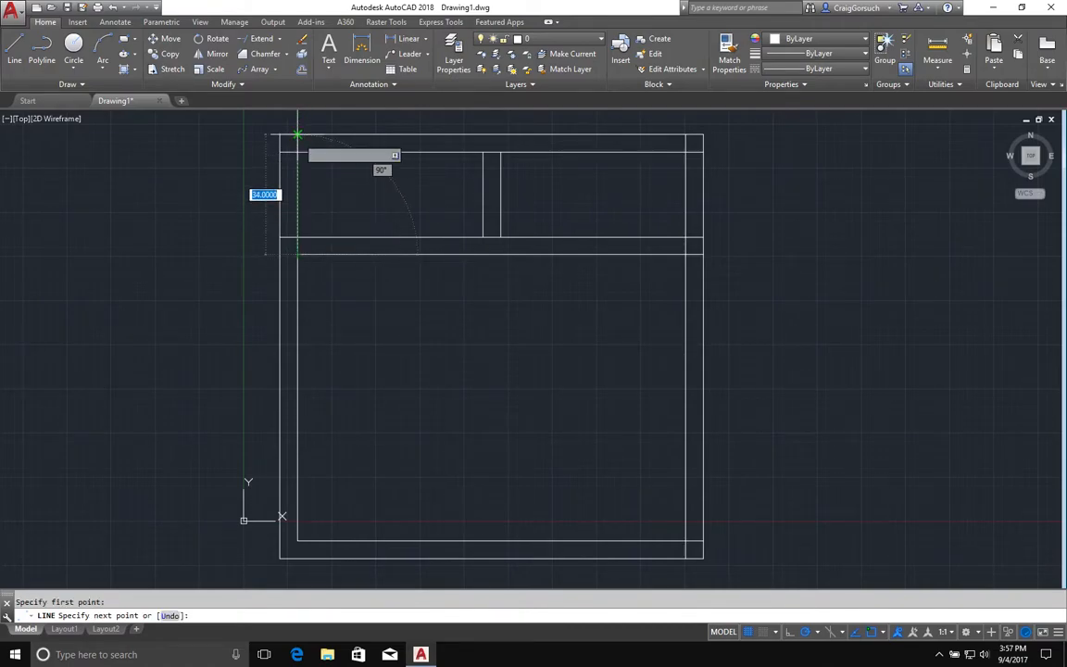
pyautogui.click(297, 136)
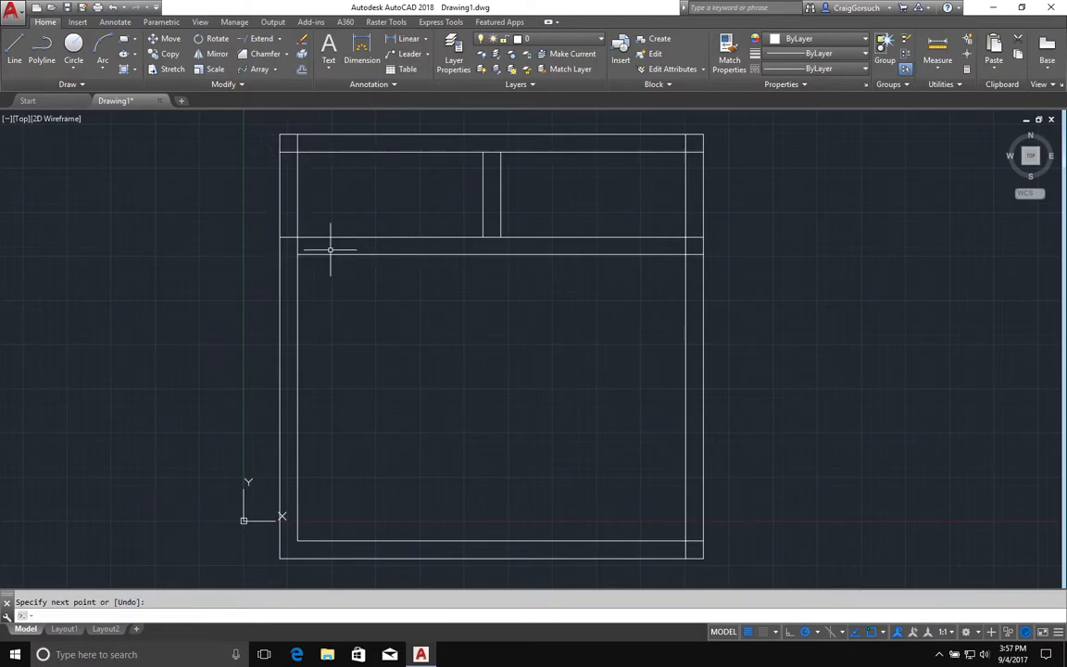
pyautogui.press('Return')
# Fillet the new vertical line with the upper divider line and the inner top line to square the upper-left opening's left corners.
pyautogui.write('first object or :')
pyautogui.press('Return')
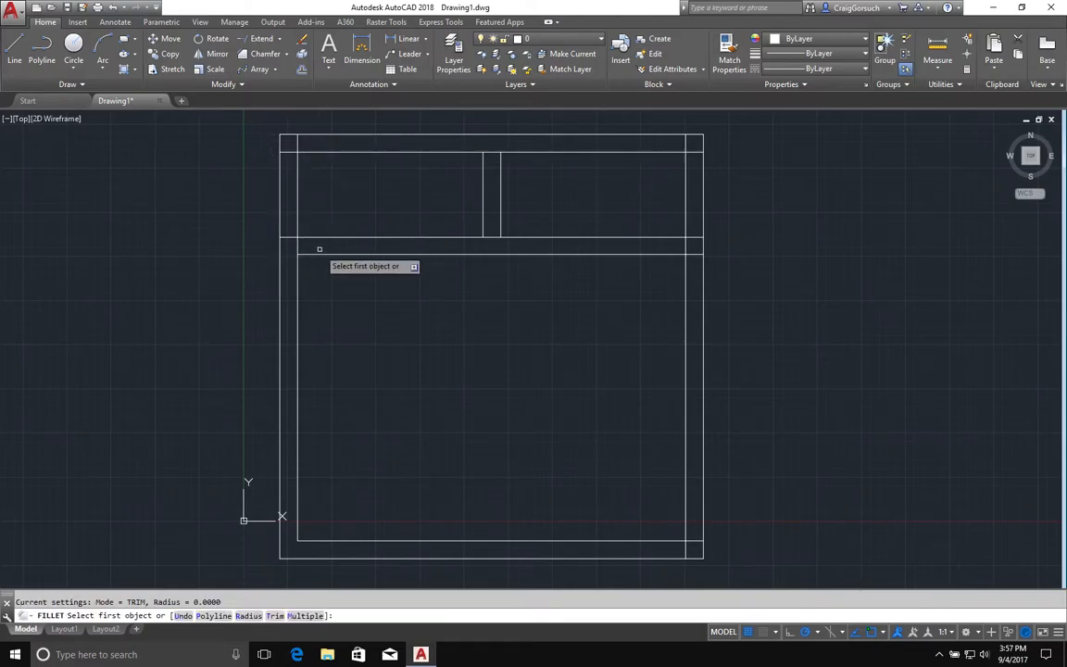
pyautogui.click(304, 237)
pyautogui.click(296, 212)
pyautogui.press('Return')
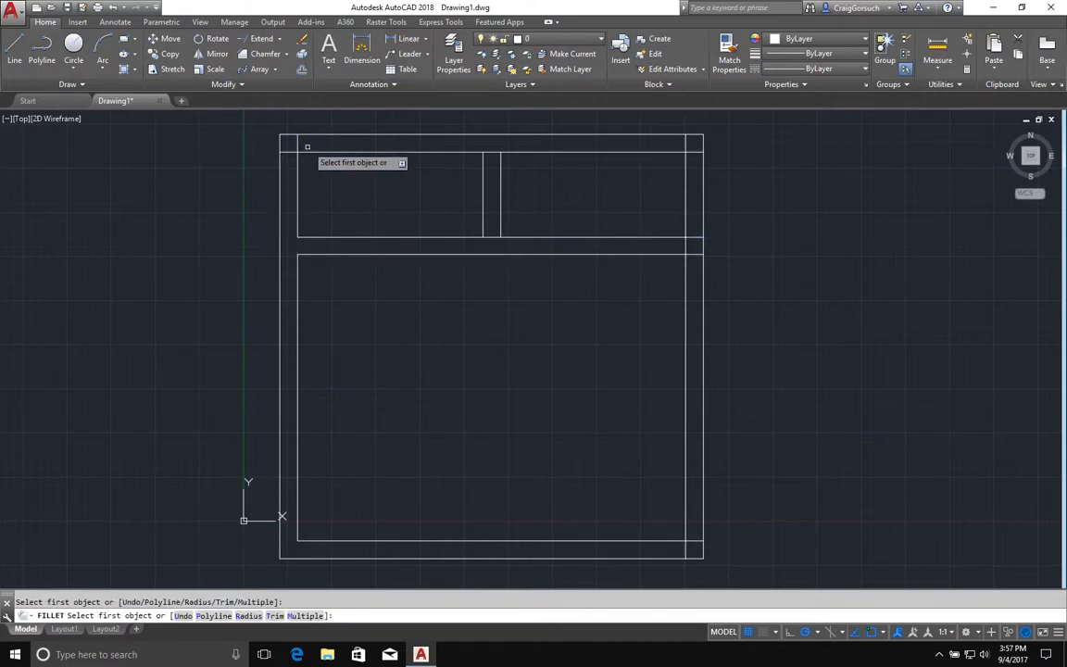
pyautogui.click(306, 151)
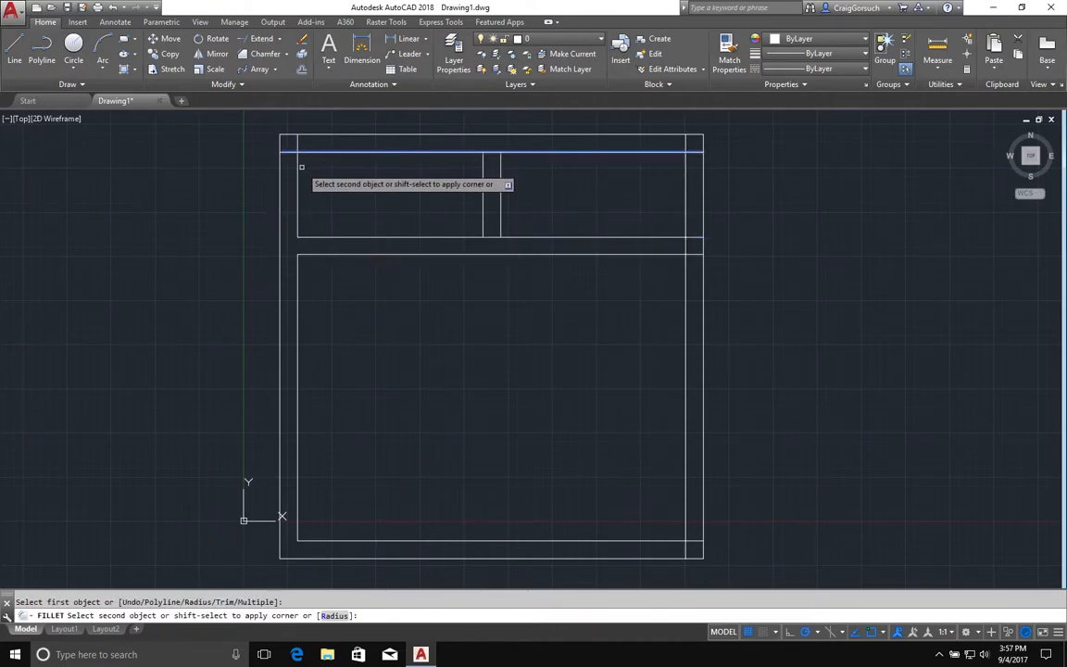
pyautogui.click(297, 170)
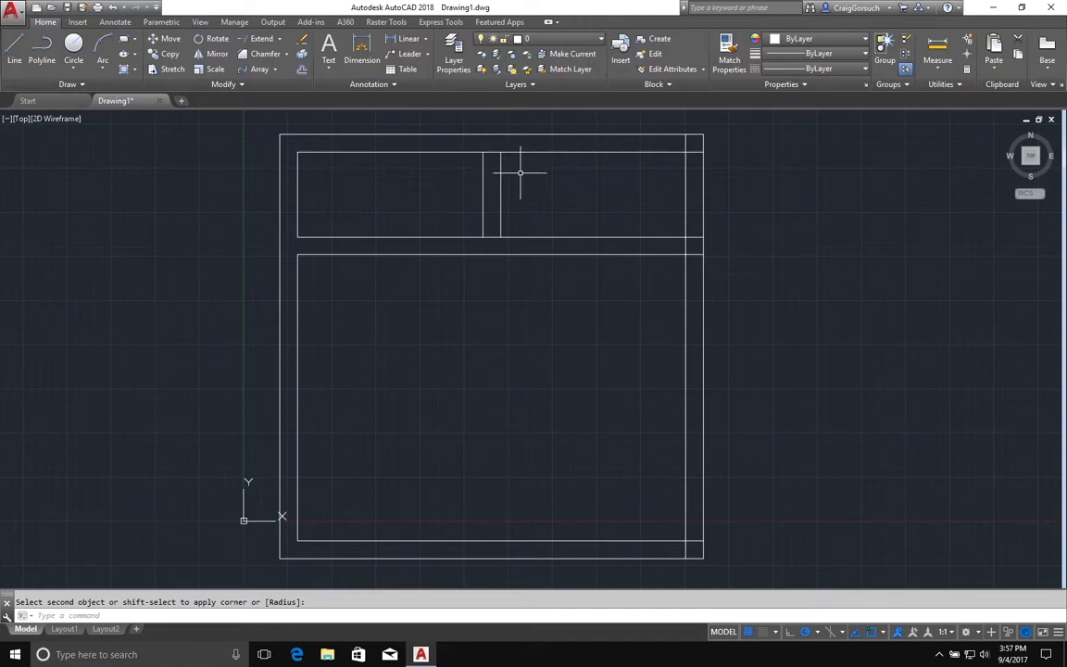
# Trim the line pieces crossing the central vertical divider and those extending into the frame's right border, using all objects as cutting edges.
pyautogui.write('tr')
pyautogui.press('Return')
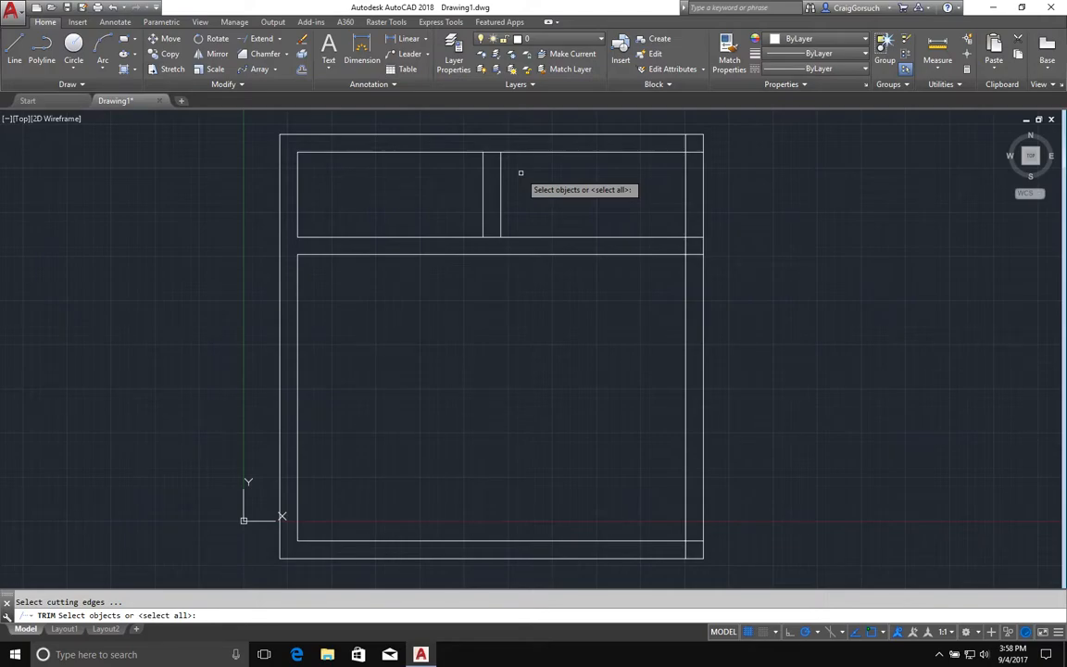
pyautogui.press('Return')
pyautogui.click(494, 153)
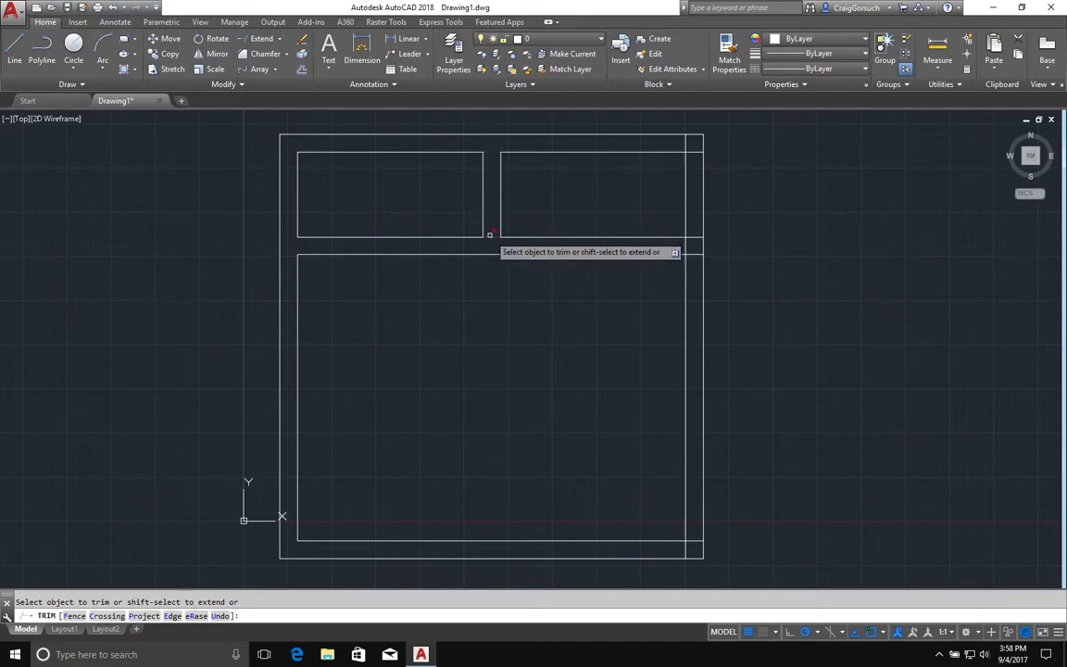
pyautogui.click(695, 237)
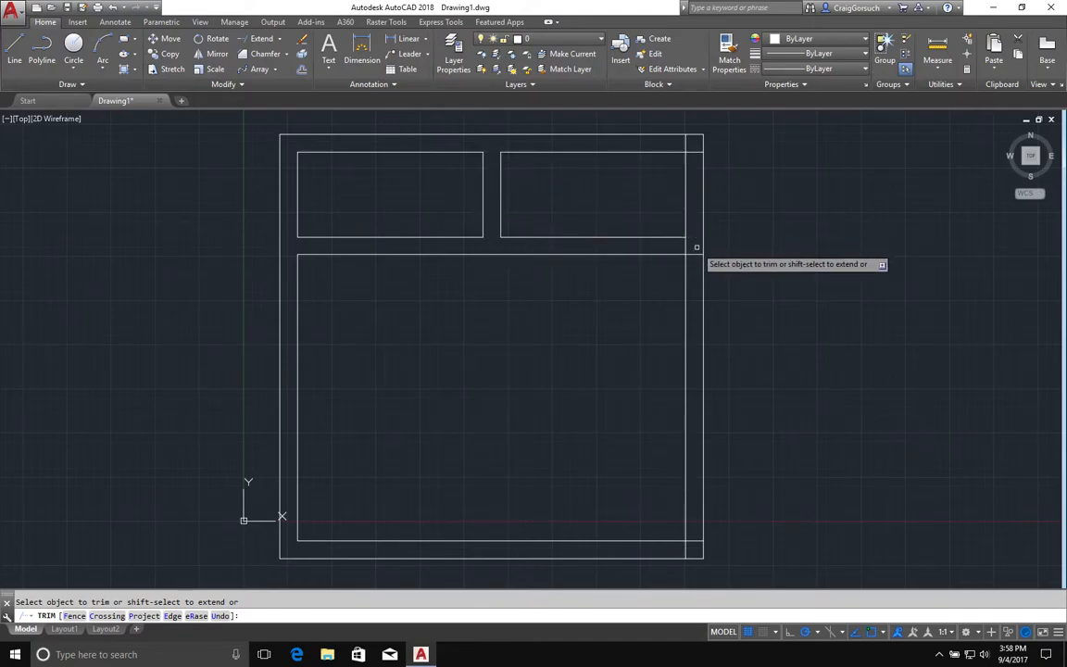
pyautogui.click(696, 252)
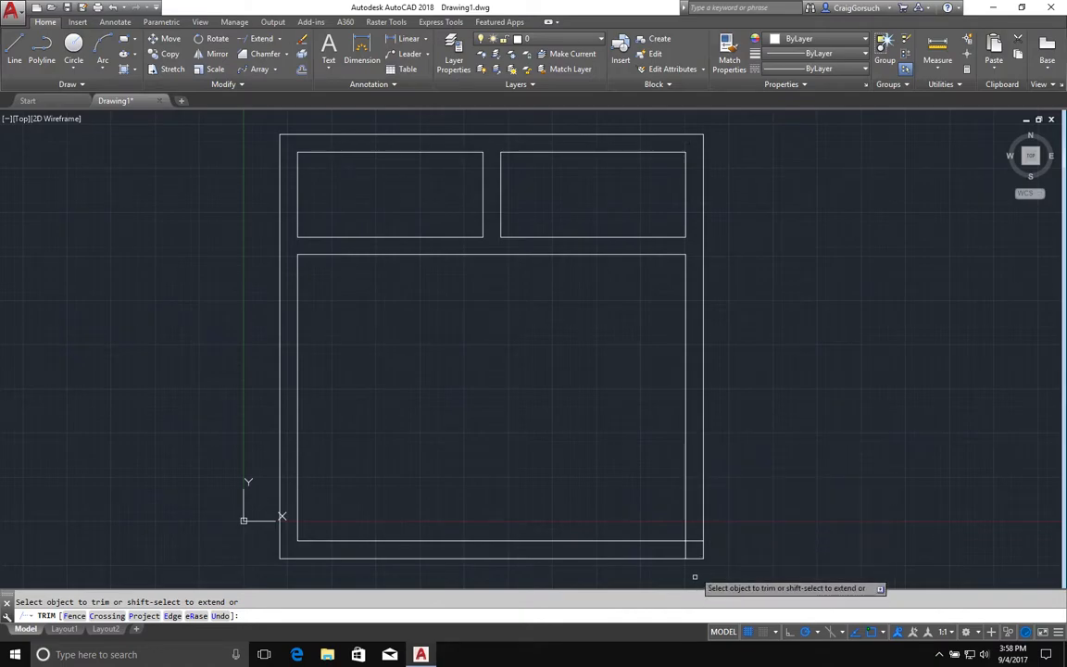
pyautogui.click(698, 537)
pyautogui.click(695, 544)
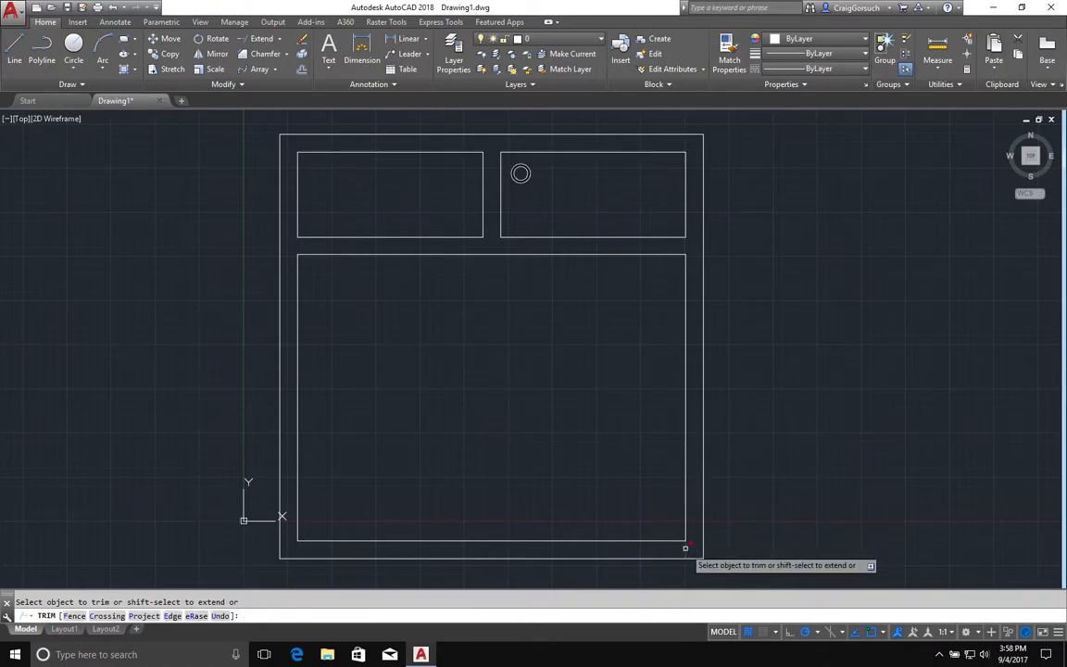
pyautogui.press('Return')
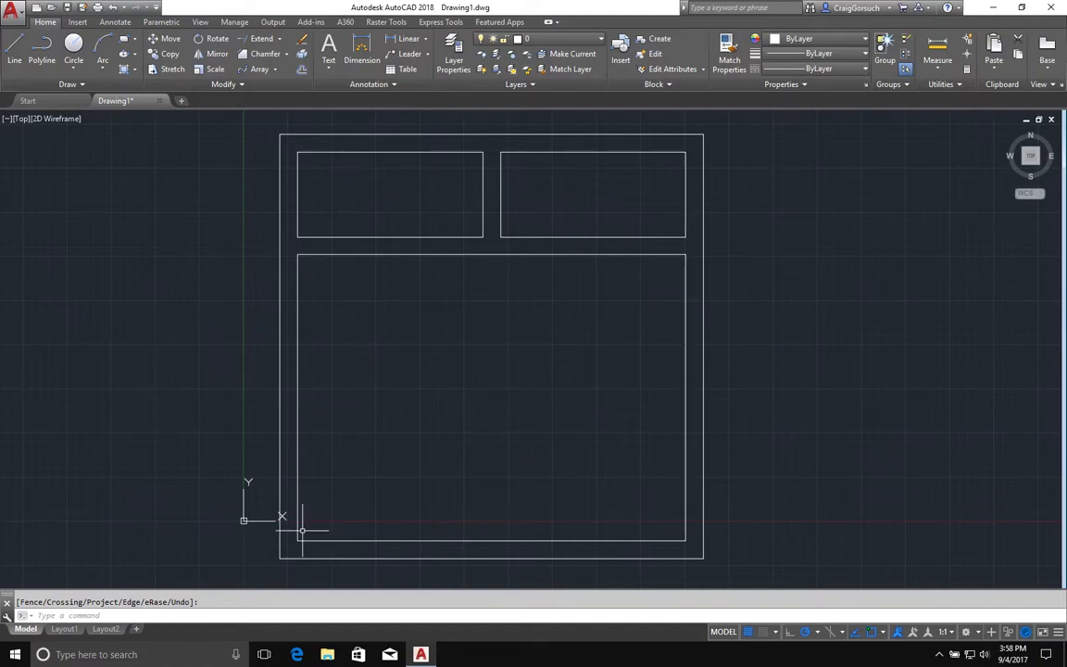
# Offset the left side of the large lower opening 6 units to the right.
pyautogui.write('o')
pyautogui.press('Return')
pyautogui.write('6')
pyautogui.press('Return')
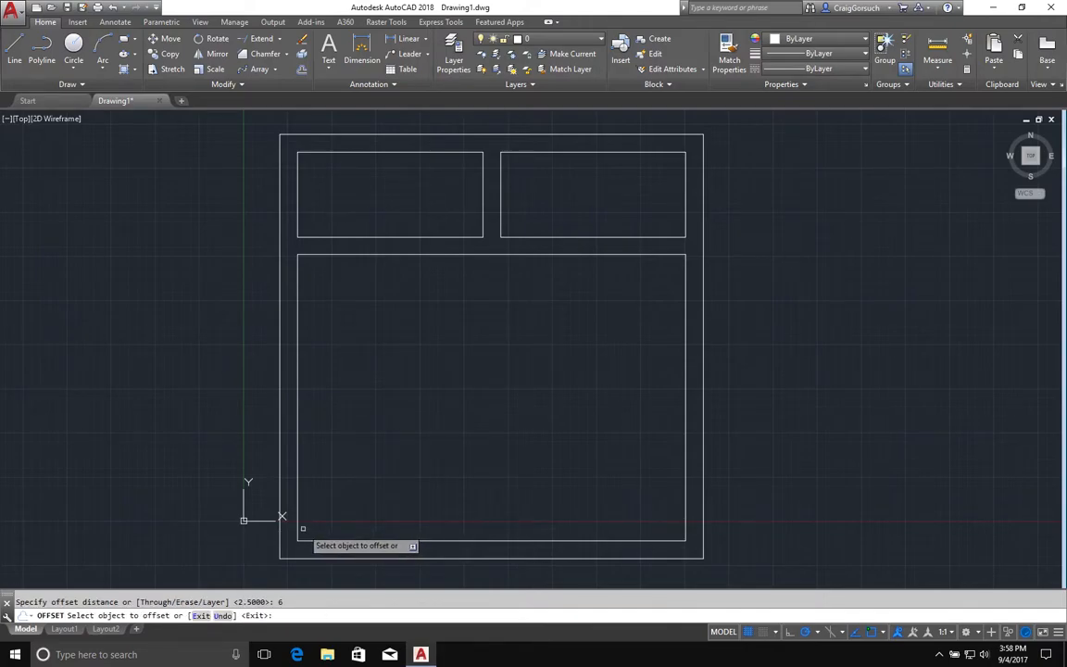
pyautogui.click(299, 534)
pyautogui.click(320, 528)
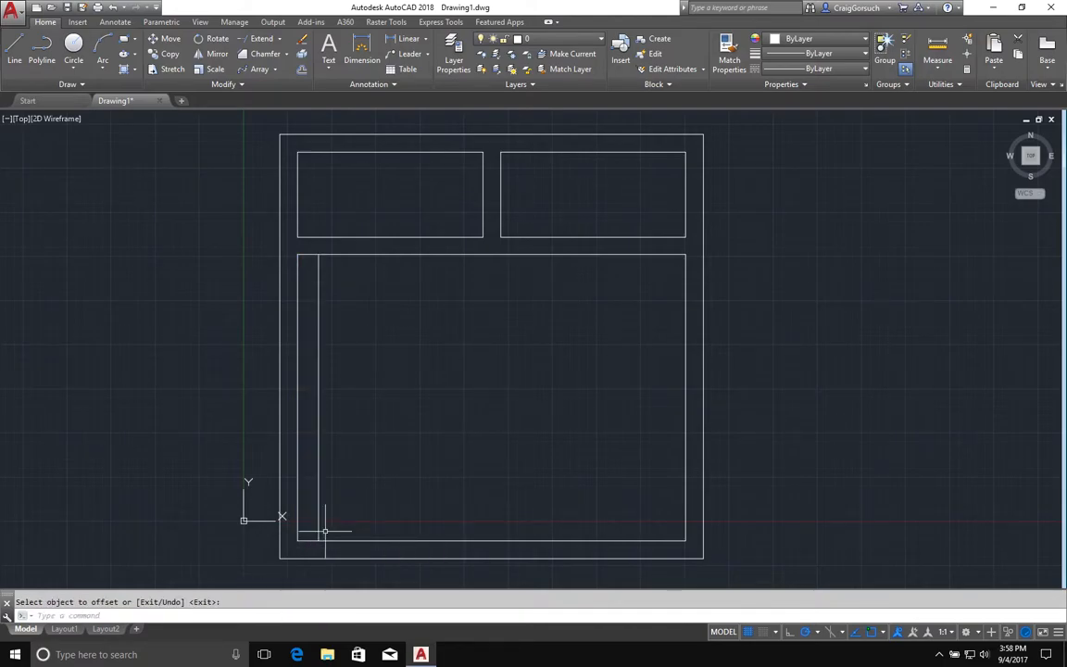
# Offset the vertical line near the lower room's left side 36 units to the right.
pyautogui.write('o')
pyautogui.press('Return')
pyautogui.write('36')
pyautogui.press('Return')
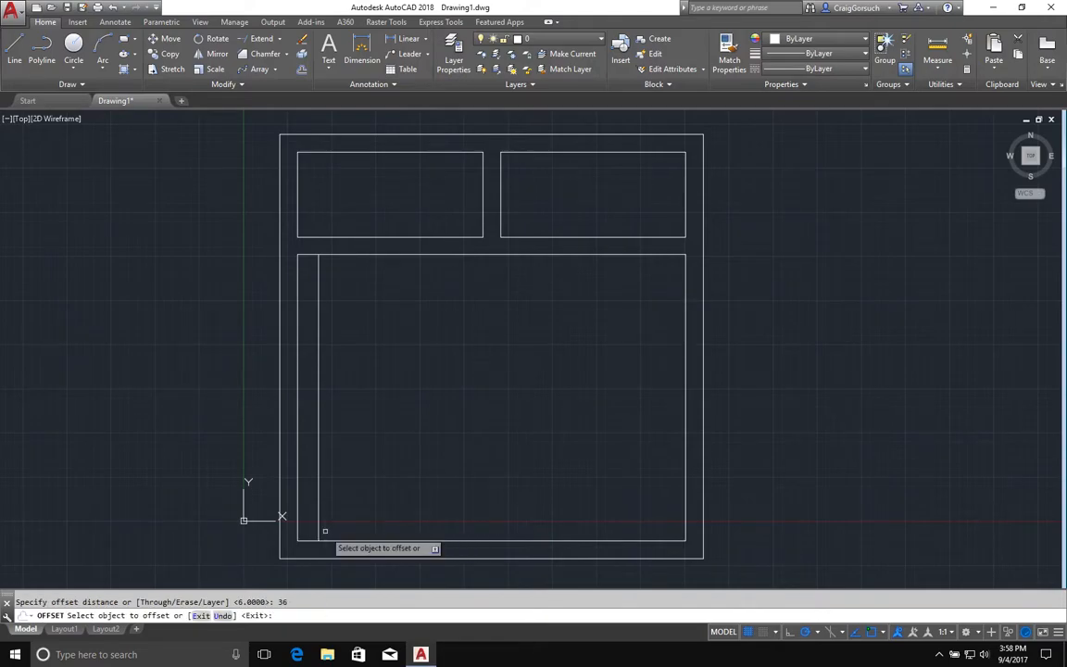
pyautogui.click(317, 527)
pyautogui.click(372, 526)
pyautogui.press('Escape')
# Draw a horizontal line about 9 units long from the midpoint of the lower room's right inner side outward past the outer wall line.
pyautogui.moveTo(537, 484); pyautogui.dragTo(474, 429, button='middle')
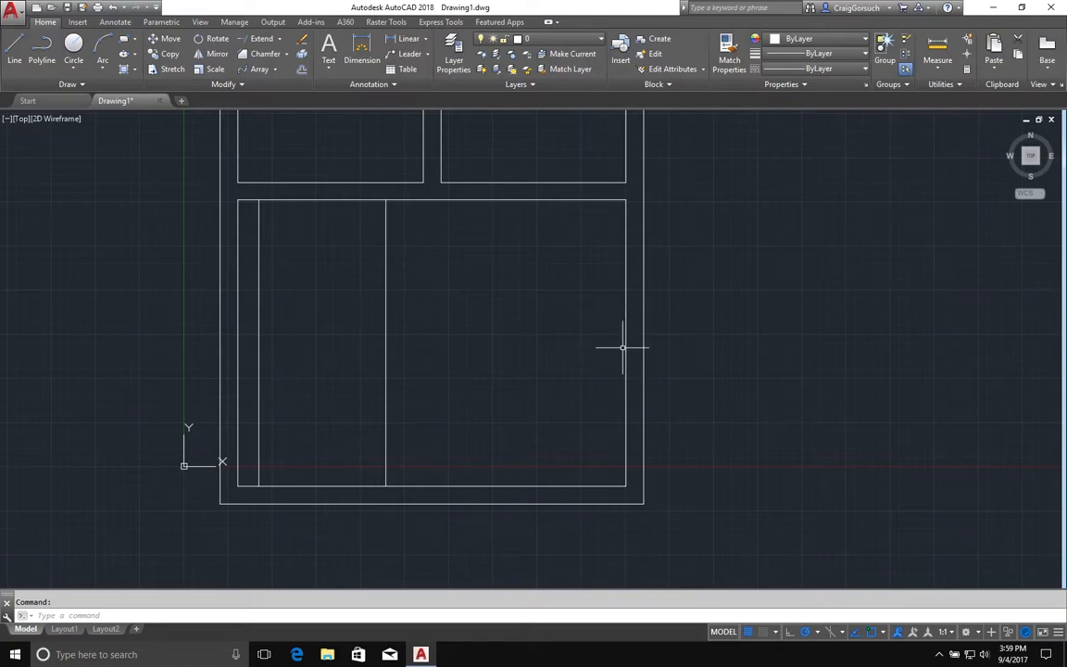
pyautogui.write('l')
pyautogui.press('Return')
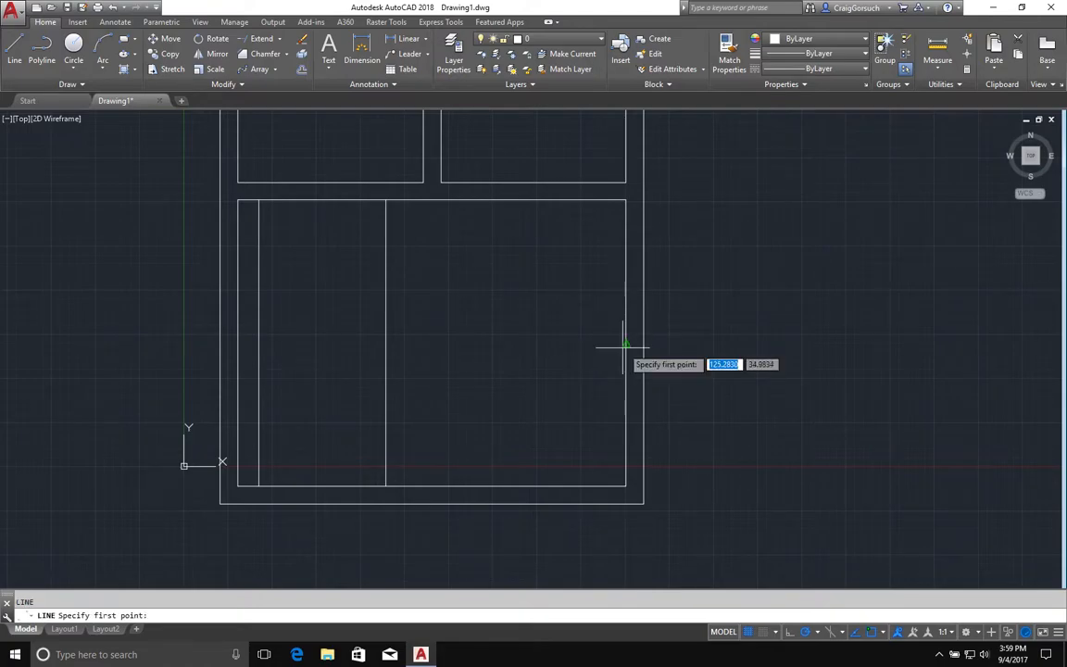
pyautogui.click(627, 345)
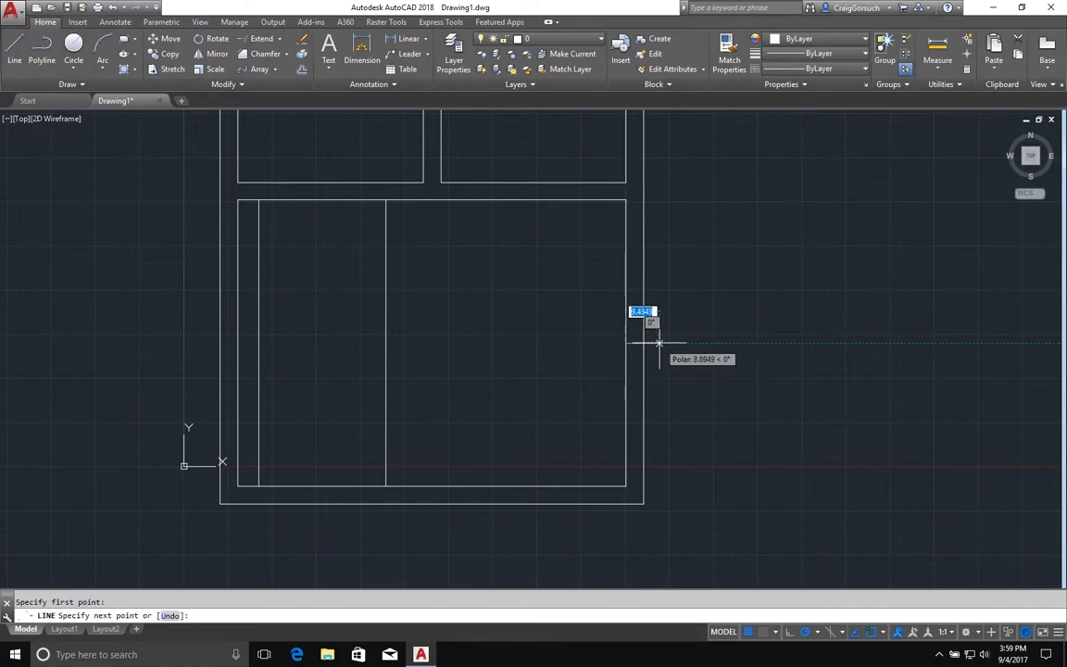
pyautogui.click(659, 344)
pyautogui.press('Return')
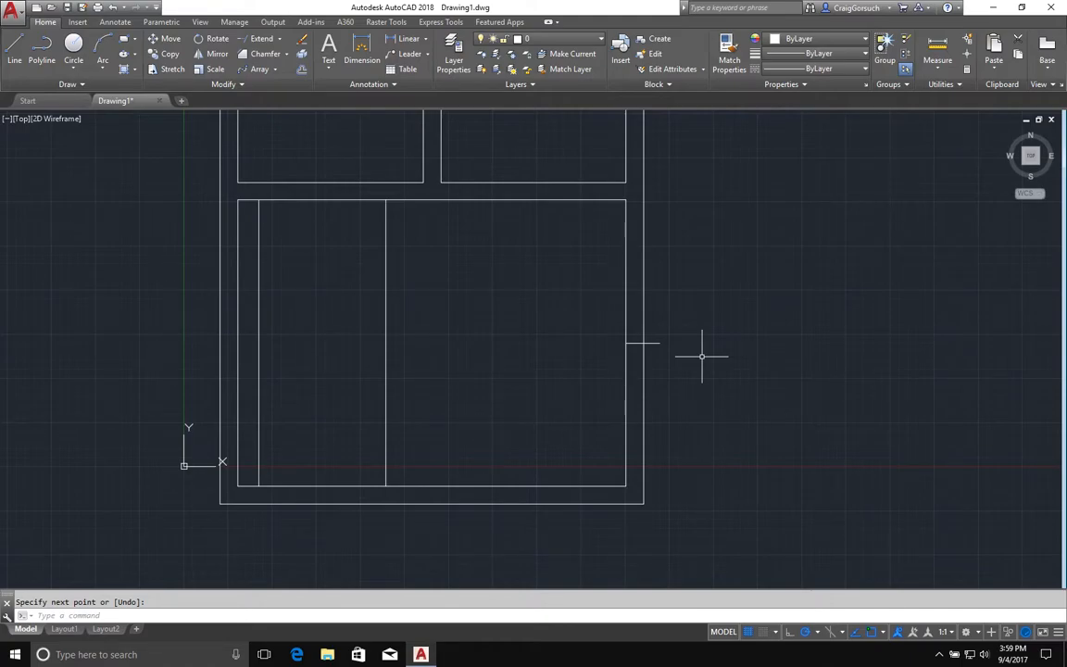
# Offset the short horizontal line at the right wall 18 units both downward and upward.
pyautogui.write('o')
pyautogui.press('Return')
pyautogui.write('18')
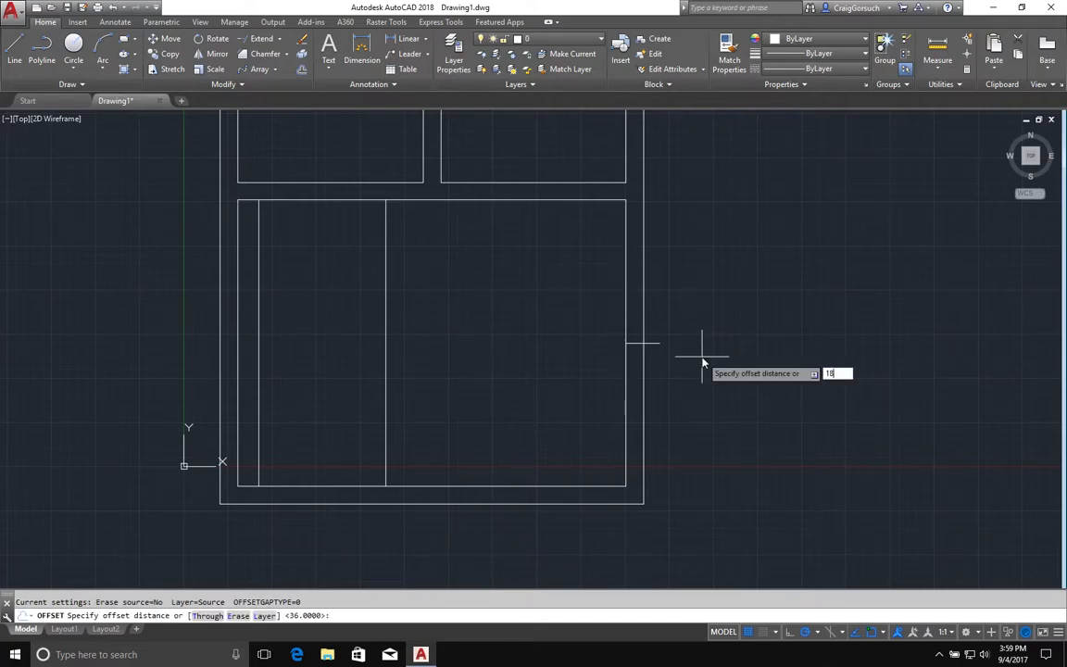
pyautogui.press('Return')
pyautogui.click(643, 343)
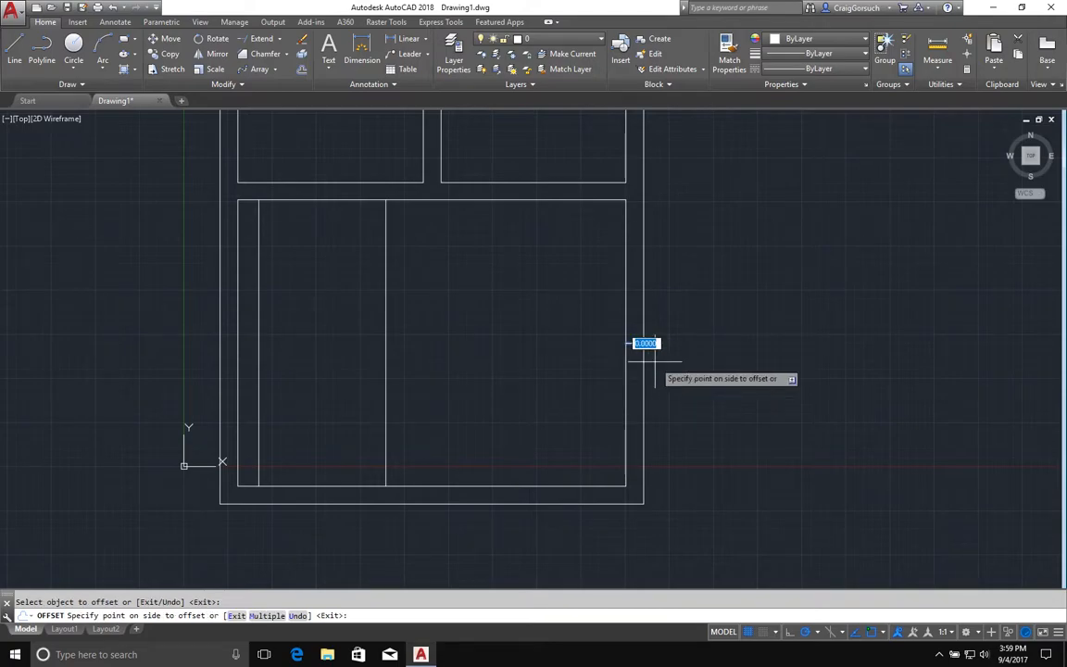
pyautogui.click(655, 361)
pyautogui.click(659, 343)
pyautogui.click(658, 320)
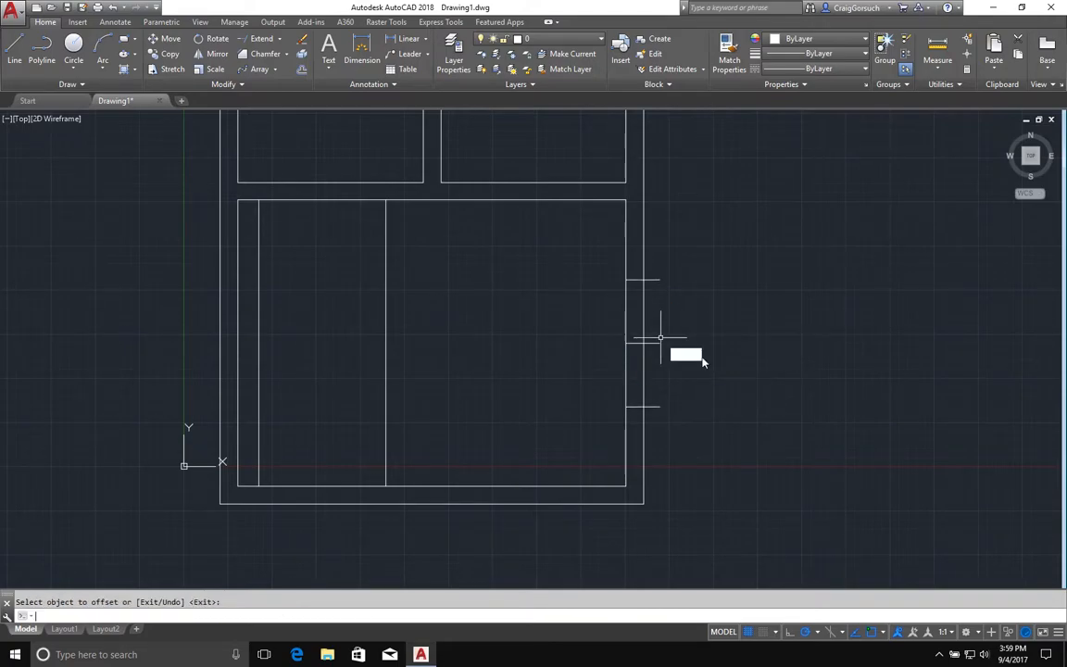
pyautogui.press('Escape')
# Erase the middle short horizontal line between its two offset copies at the right wall.
pyautogui.write('e')
pyautogui.press('Return')
pyautogui.click(658, 343)
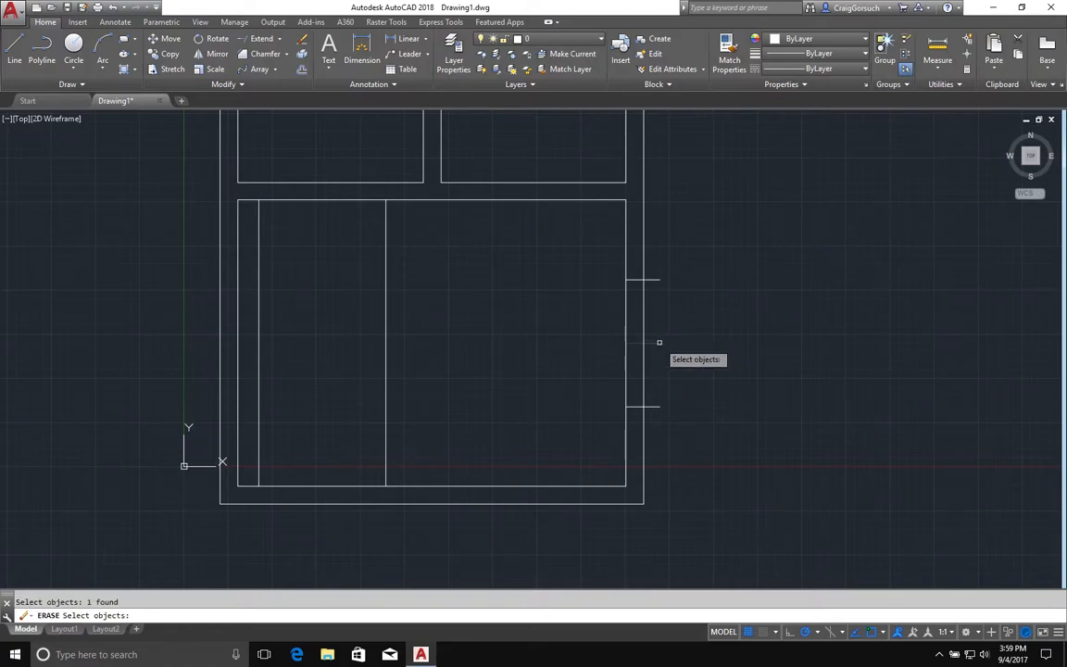
pyautogui.press('Return')
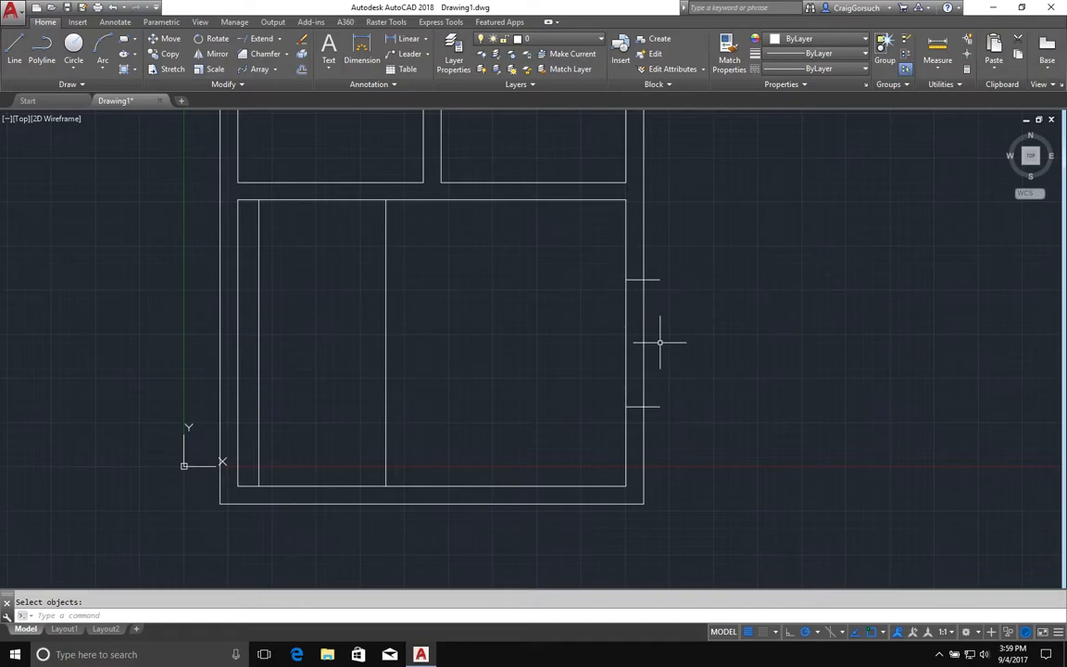
# Trim the short lines' ends beyond the right wall and the wall lines between them to cut an opening, using all objects as cutting edges.
pyautogui.write('tr')
pyautogui.press('Return')
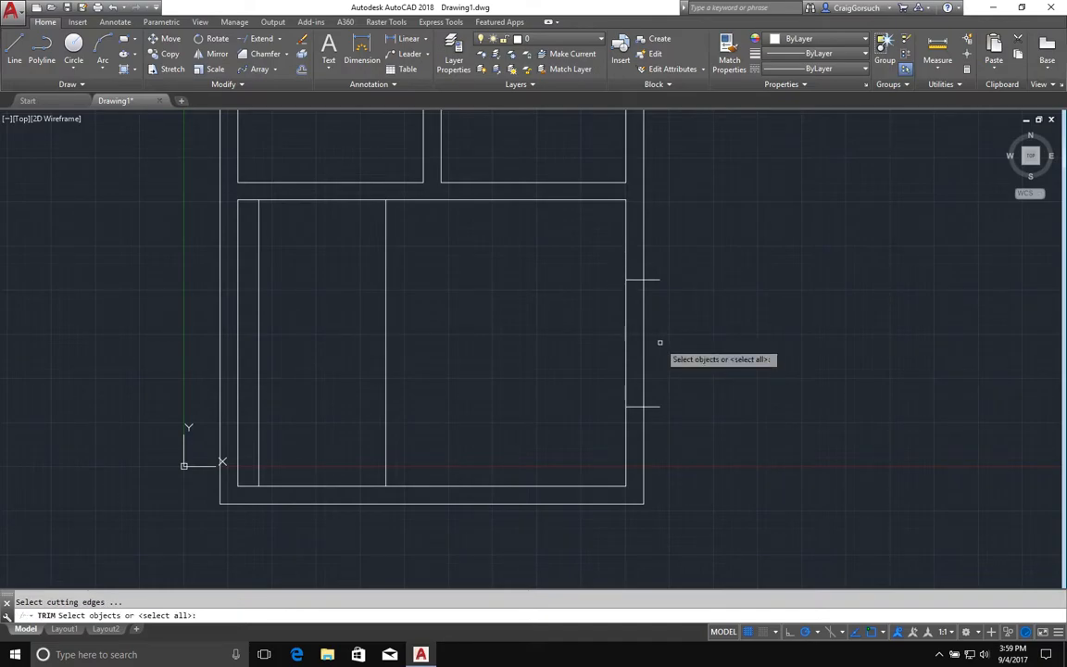
pyautogui.press('Return')
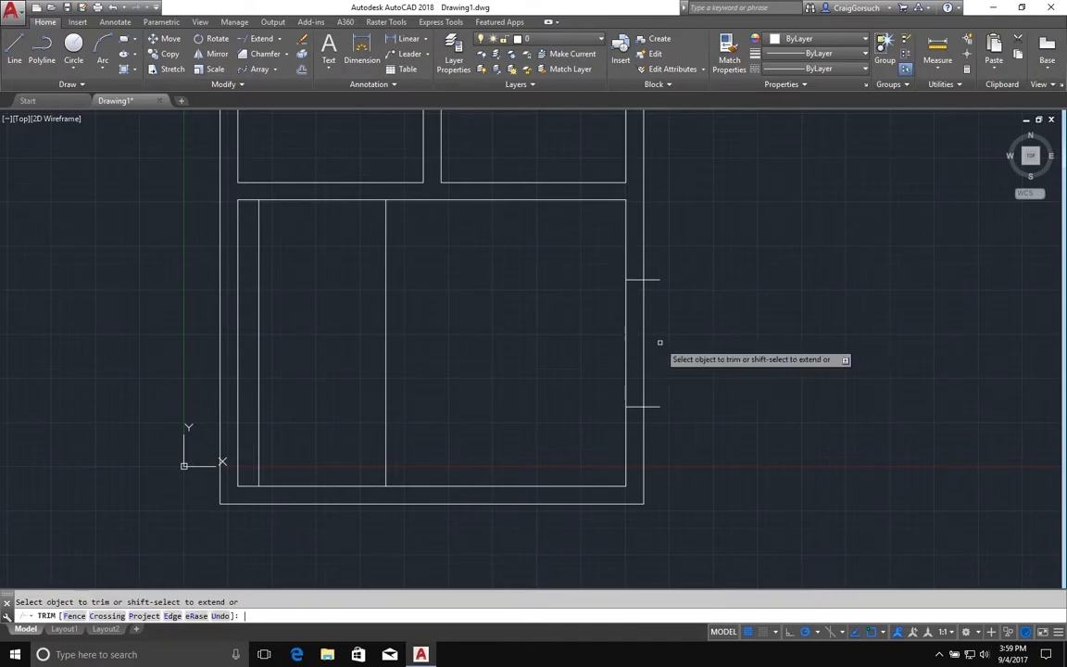
pyautogui.click(675, 239)
pyautogui.click(643, 408)
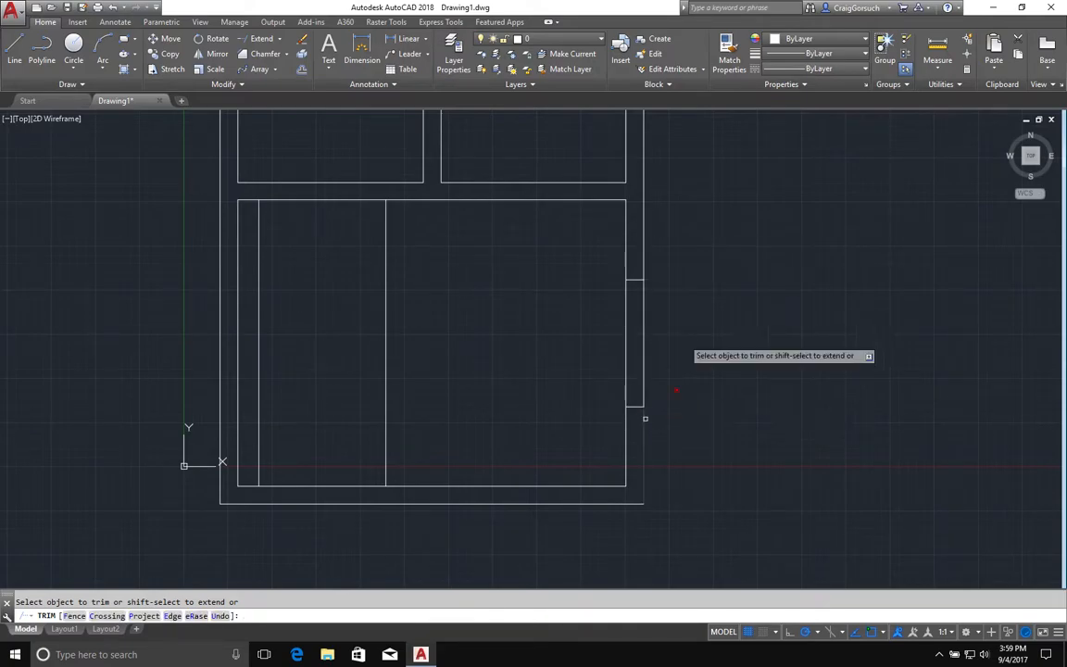
pyautogui.click(674, 341)
pyautogui.click(542, 376)
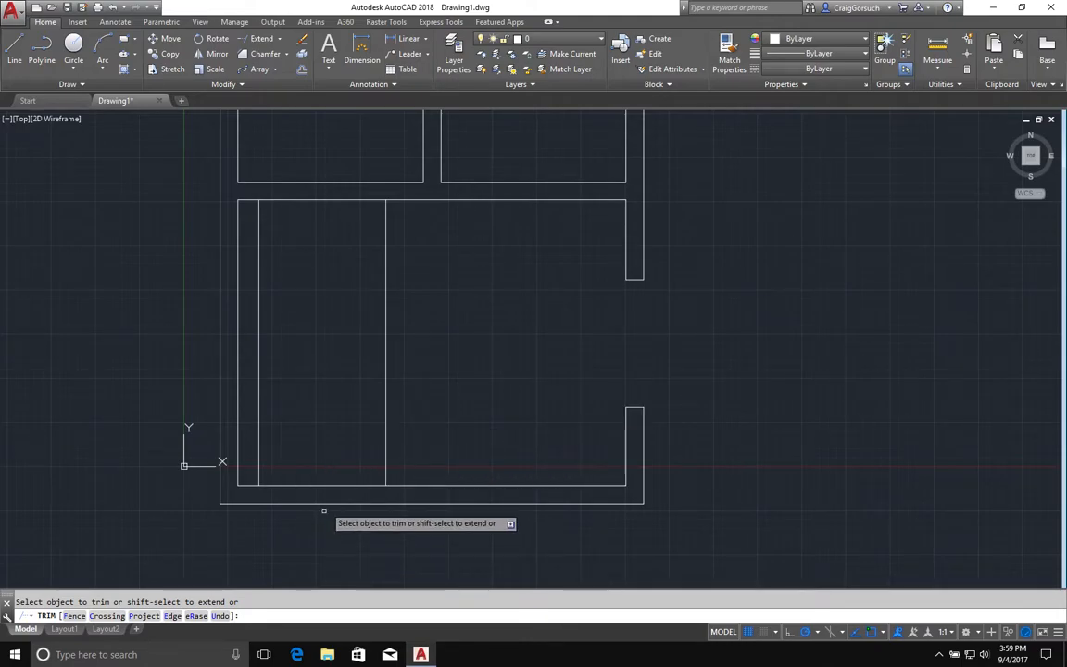
# Extend the lower room's two interior vertical lines down to the outer bottom line and trim away their portions inside the room.
pyautogui.keyDown('shift'); pyautogui.click(388, 478); pyautogui.keyUp('shift')
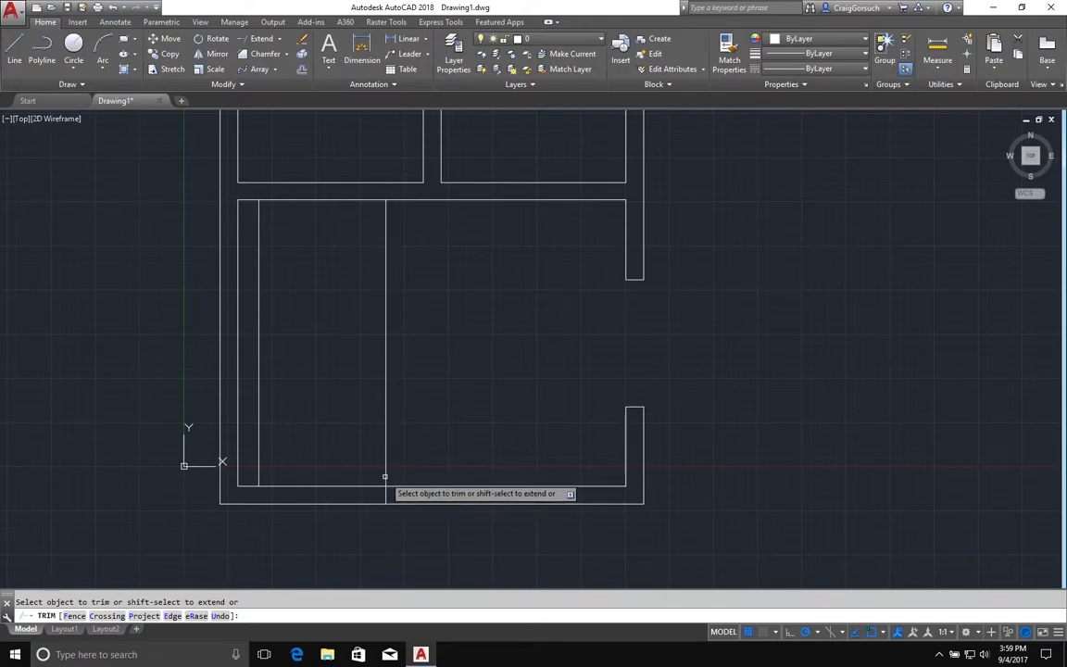
pyautogui.keyDown('shift'); pyautogui.click(252, 459); pyautogui.keyUp('shift')
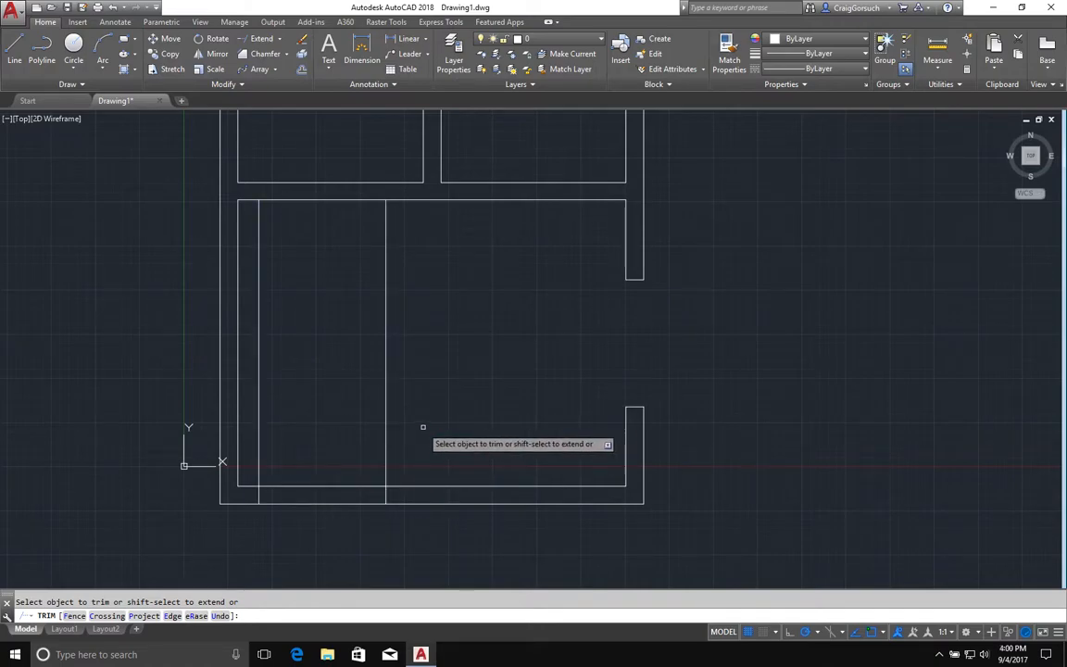
pyautogui.click(428, 352)
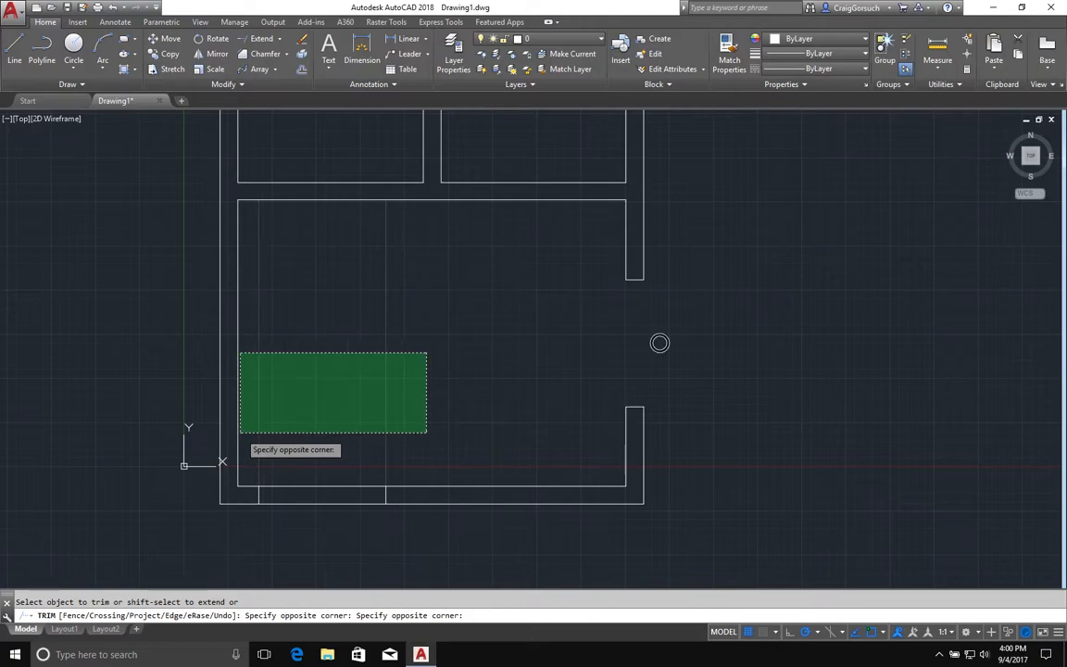
pyautogui.click(239, 431)
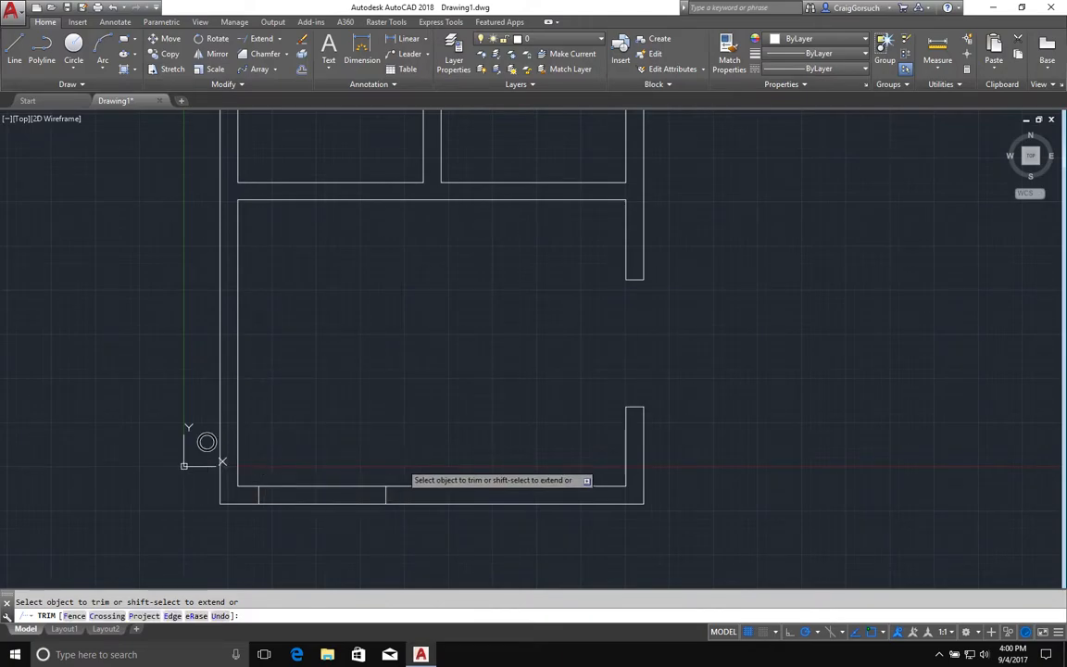
# Trim both bottom wall lines between the two short vertical end lines to cut an opening in the bottom wall.
pyautogui.click(401, 463)
pyautogui.click(371, 451)
pyautogui.click(363, 453)
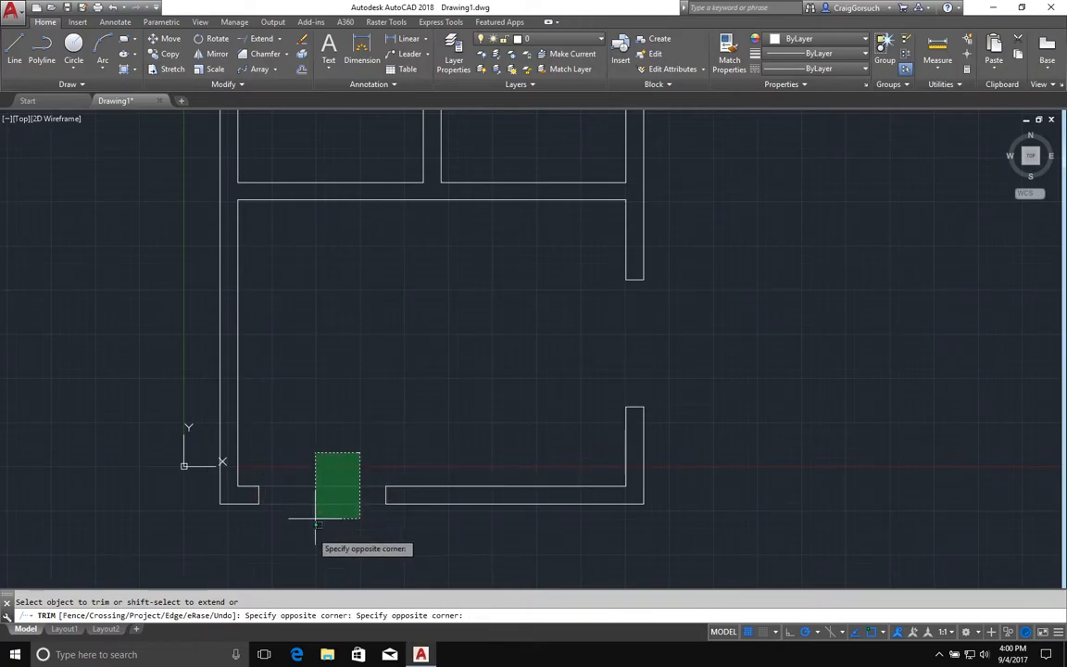
pyautogui.click(315, 524)
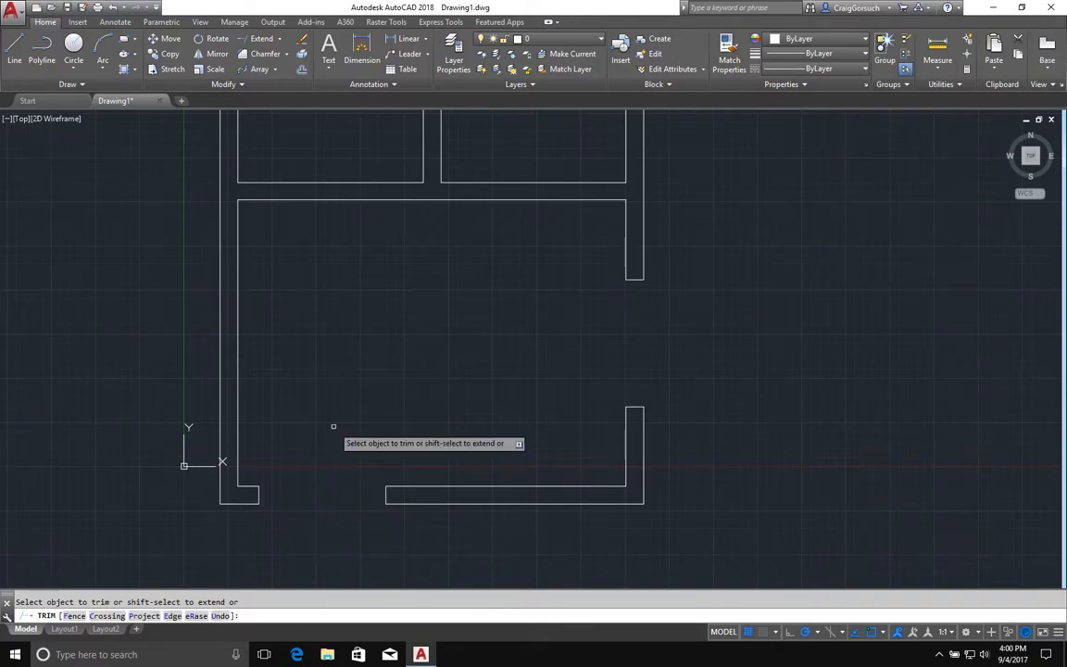
pyautogui.press('Return')
pyautogui.write('z')
pyautogui.press('Return')
pyautogui.press('Escape')
pyautogui.press('Escape')
pyautogui.moveTo(382, 325)
pyautogui.mouseDown(button='middle')
pyautogui.moveTo(408, 364)
pyautogui.moveTo(470, 382)
pyautogui.mouseUp(button='middle')
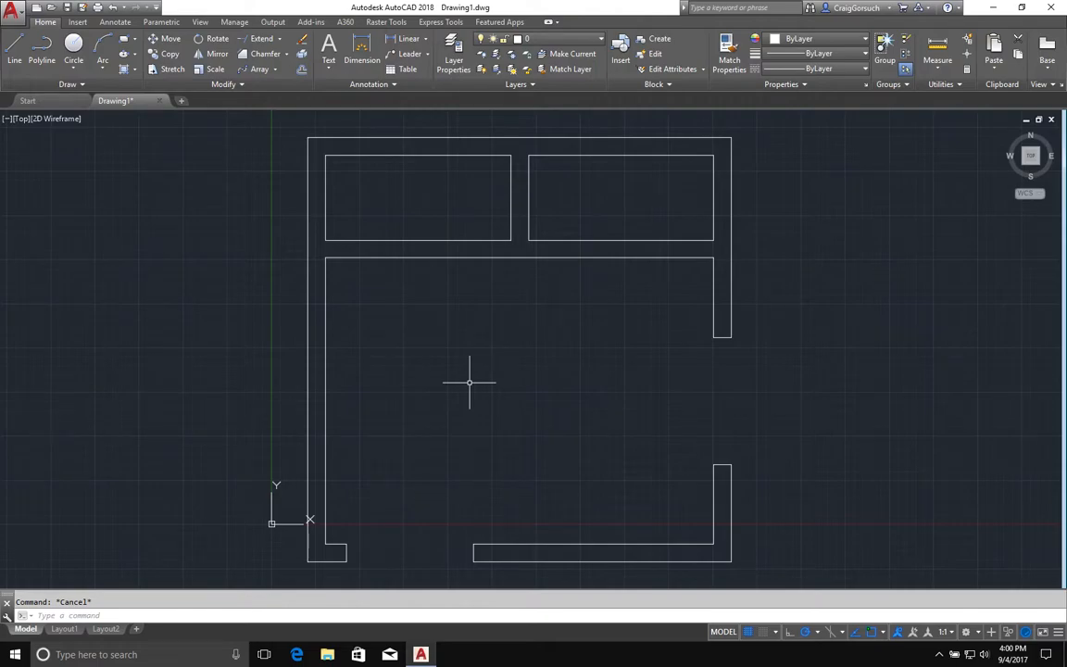
pyautogui.click(126, 85)
pyautogui.click(281, 88)
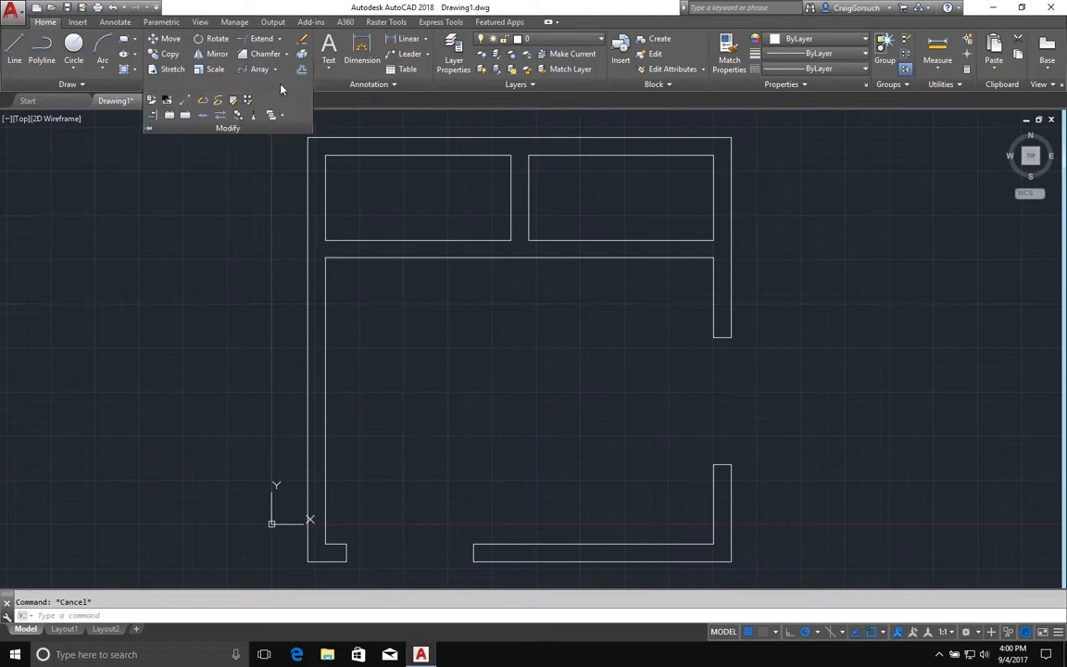